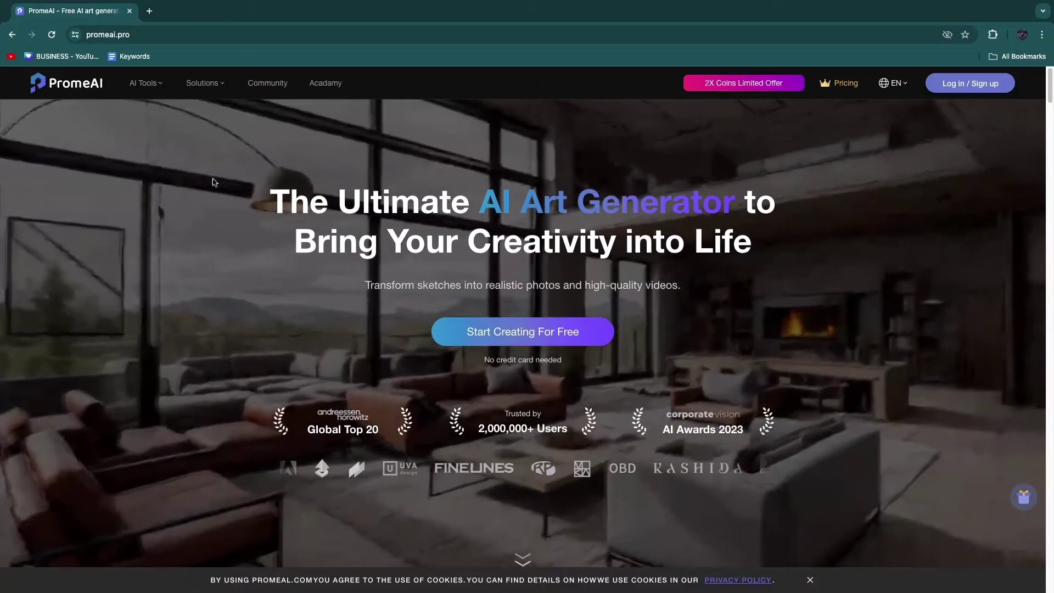
Step: Start creating for free and open the account sign-up form
{"action": "mouse_move", "coordinate": [142, 88]}
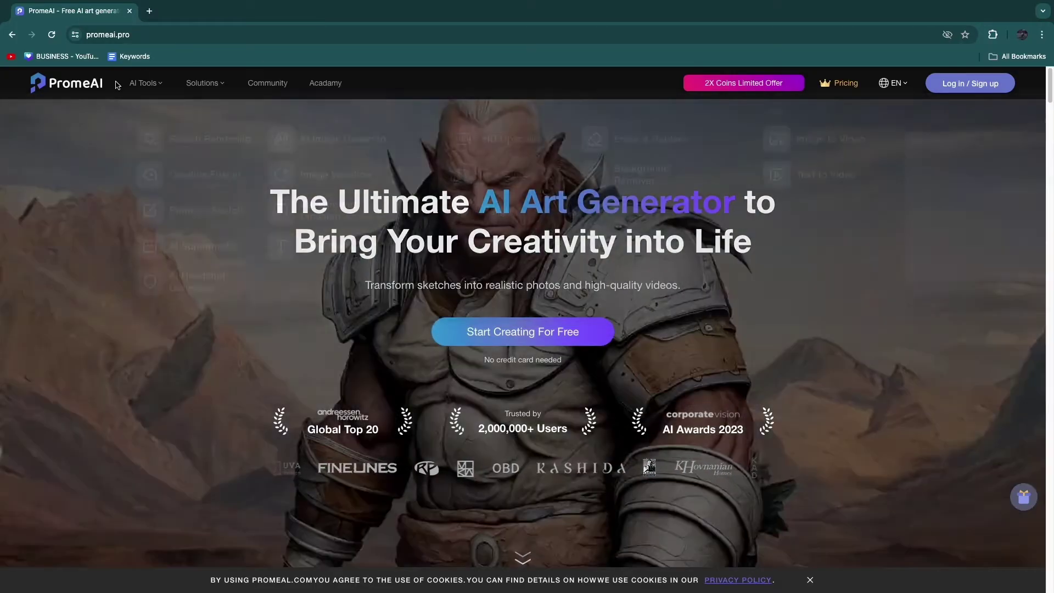
{"action": "mouse_move", "coordinate": [146, 82]}
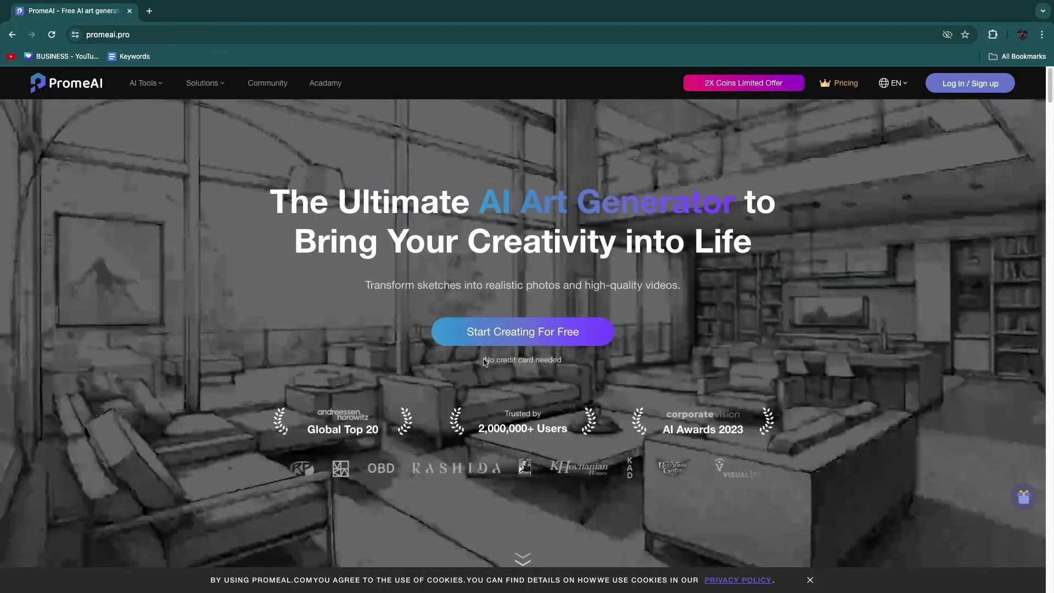
{"action": "left_click_drag", "start_coordinate": [484, 360], "coordinate": [538, 360]}
{"action": "left_click", "coordinate": [543, 329]}
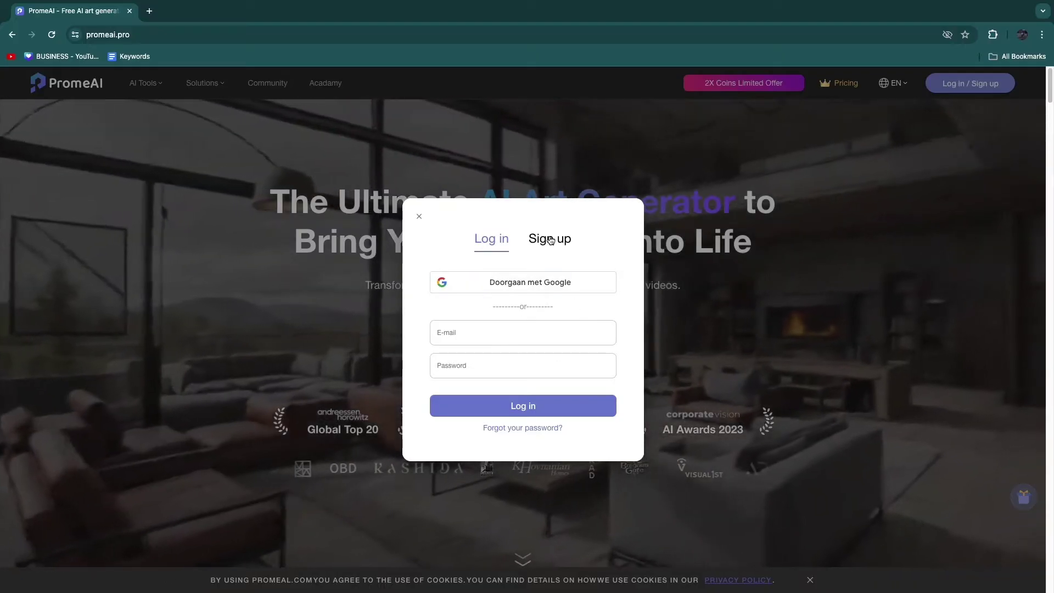
{"action": "left_click", "coordinate": [553, 240]}
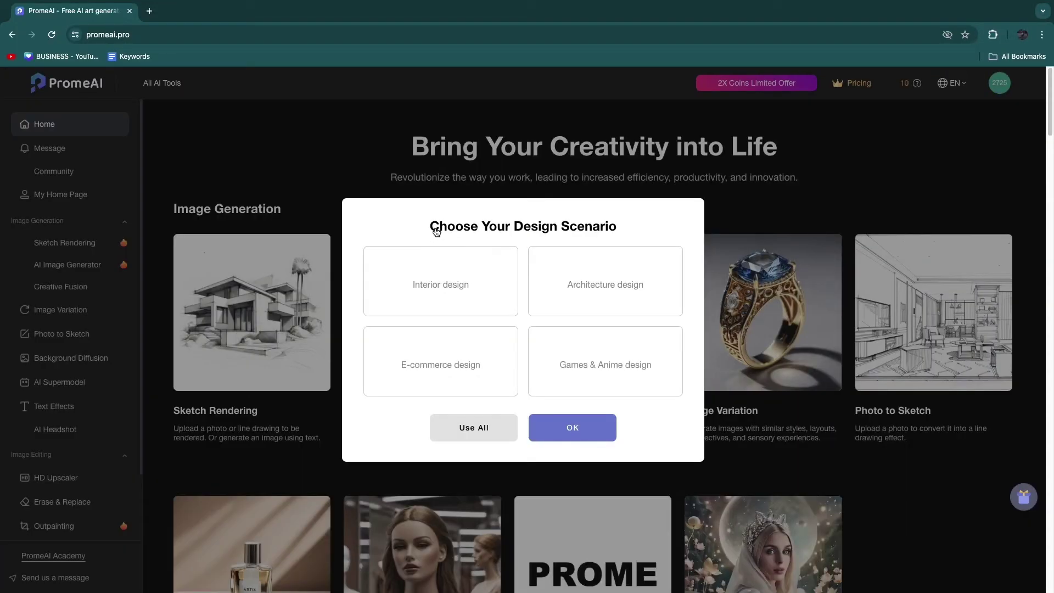
Step: Choose Architecture design as the design scenario and confirm it
{"action": "left_click_drag", "start_coordinate": [439, 228], "coordinate": [635, 226]}
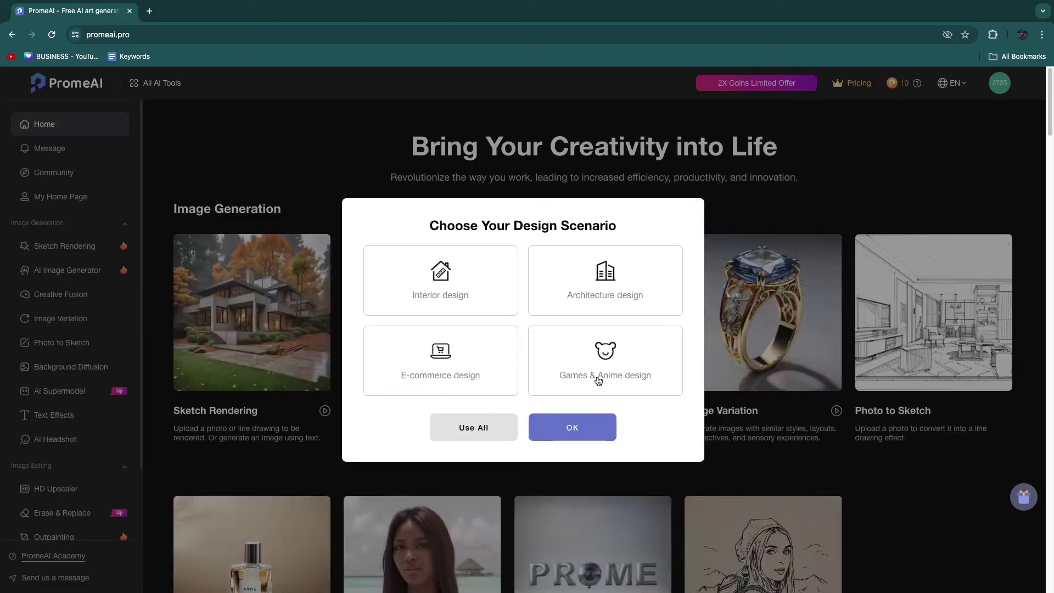
{"action": "left_click", "coordinate": [579, 294]}
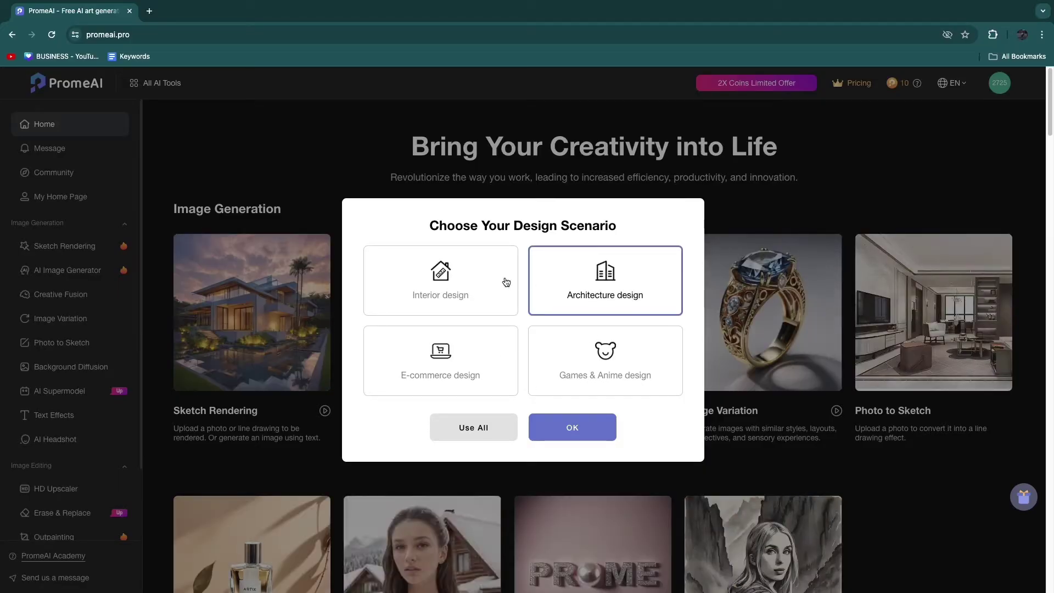
{"action": "left_click", "coordinate": [572, 429]}
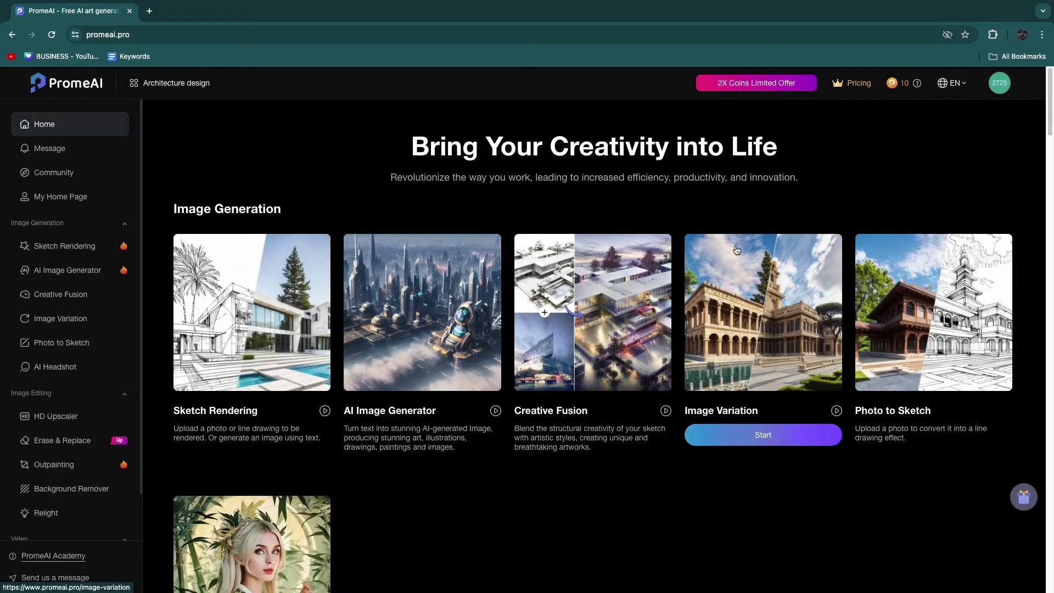
Step: Examine the image generation tools offered for architecture design, from Sketch Rendering to AI Headshot Generator
{"action": "scroll", "coordinate": [437, 508], "scroll_direction": "down", "scroll_amount": 1}
{"action": "mouse_move", "coordinate": [242, 405]}
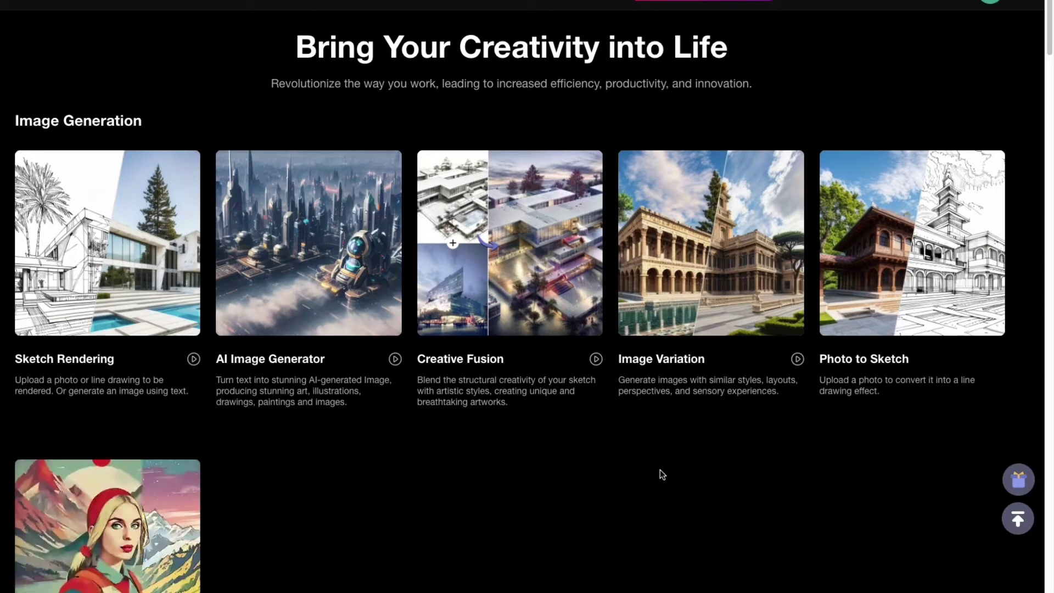
{"action": "scroll", "coordinate": [779, 552], "scroll_direction": "down", "scroll_amount": 2}
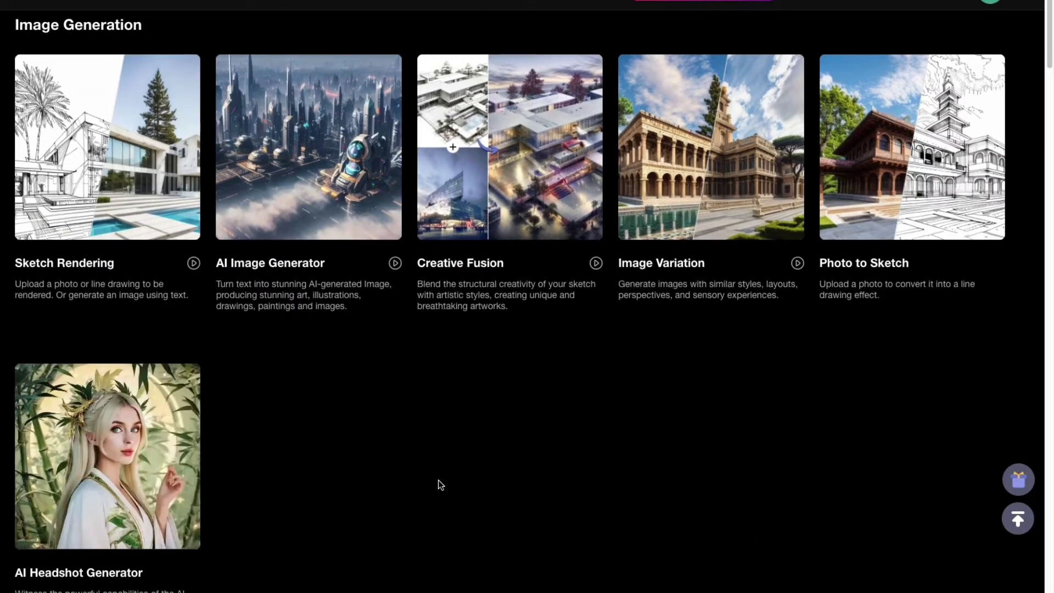
{"action": "scroll", "coordinate": [323, 486], "scroll_direction": "down", "scroll_amount": 1}
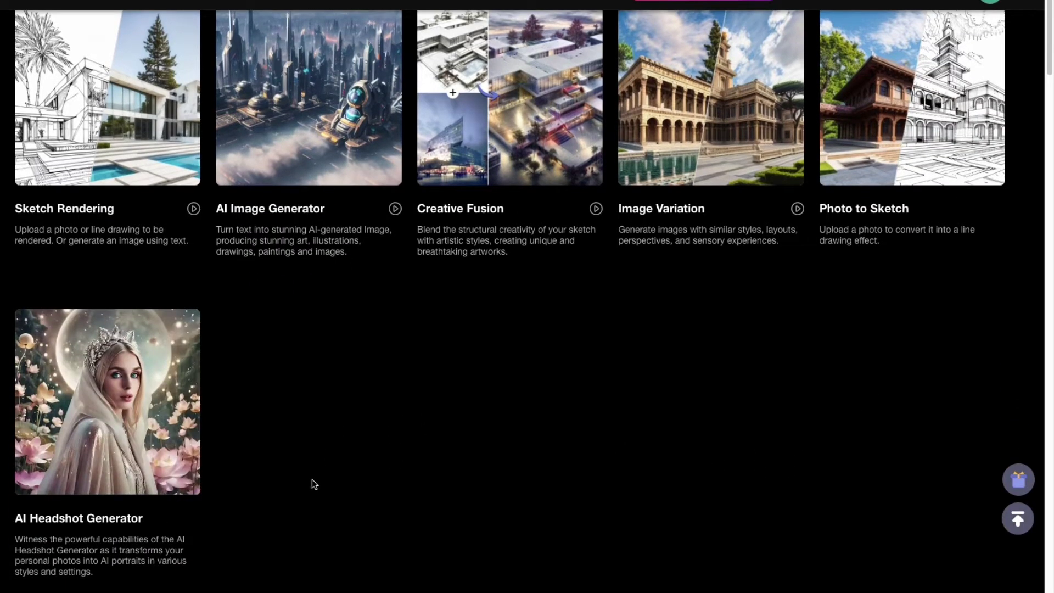
{"action": "mouse_move", "coordinate": [69, 399]}
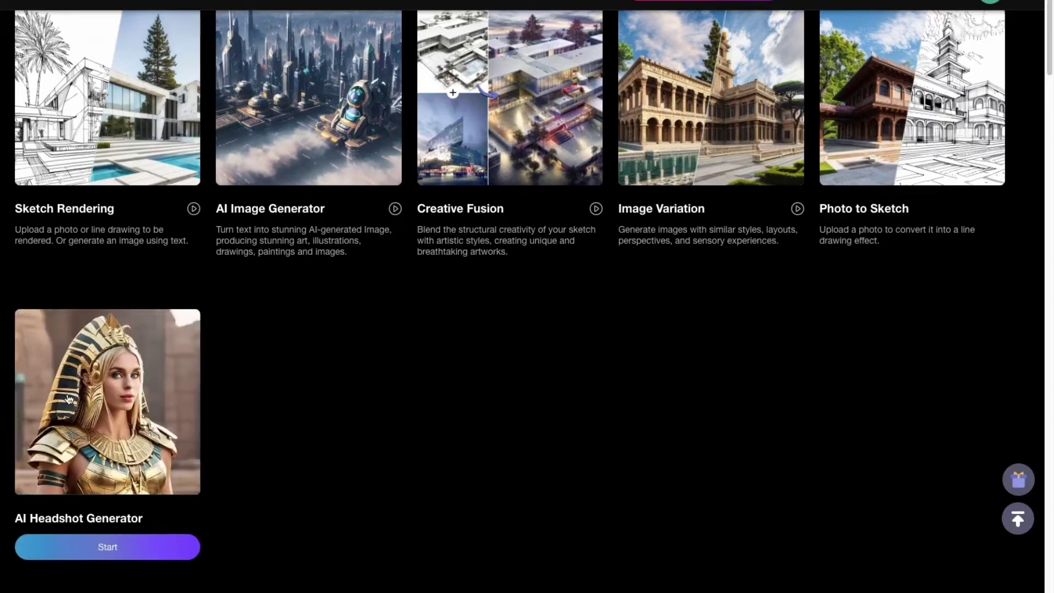
{"action": "scroll", "coordinate": [69, 399], "scroll_direction": "up", "scroll_amount": 3}
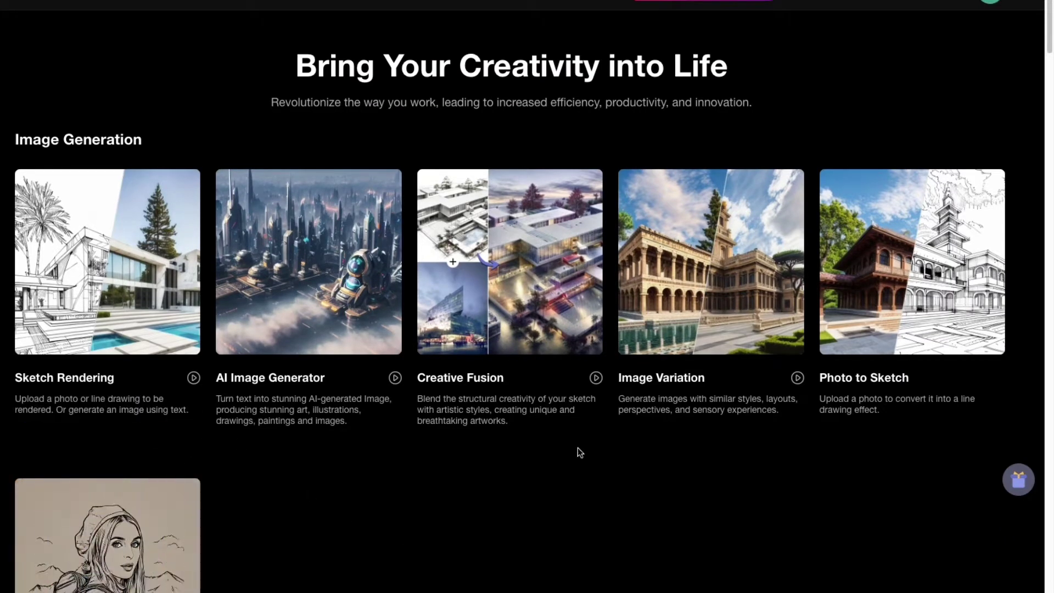
{"action": "mouse_move", "coordinate": [766, 311]}
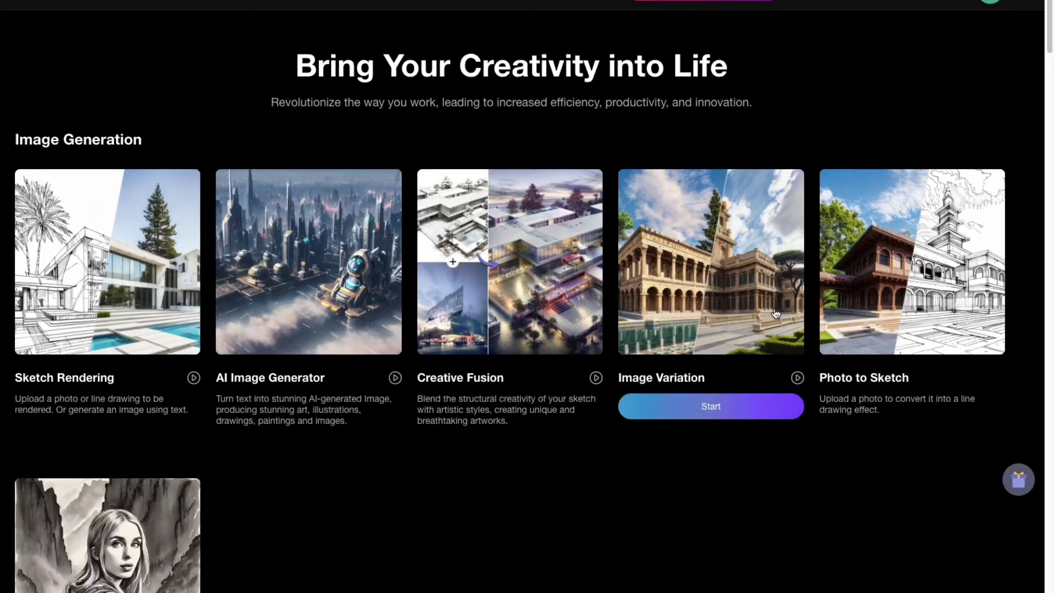
{"action": "mouse_move", "coordinate": [57, 338]}
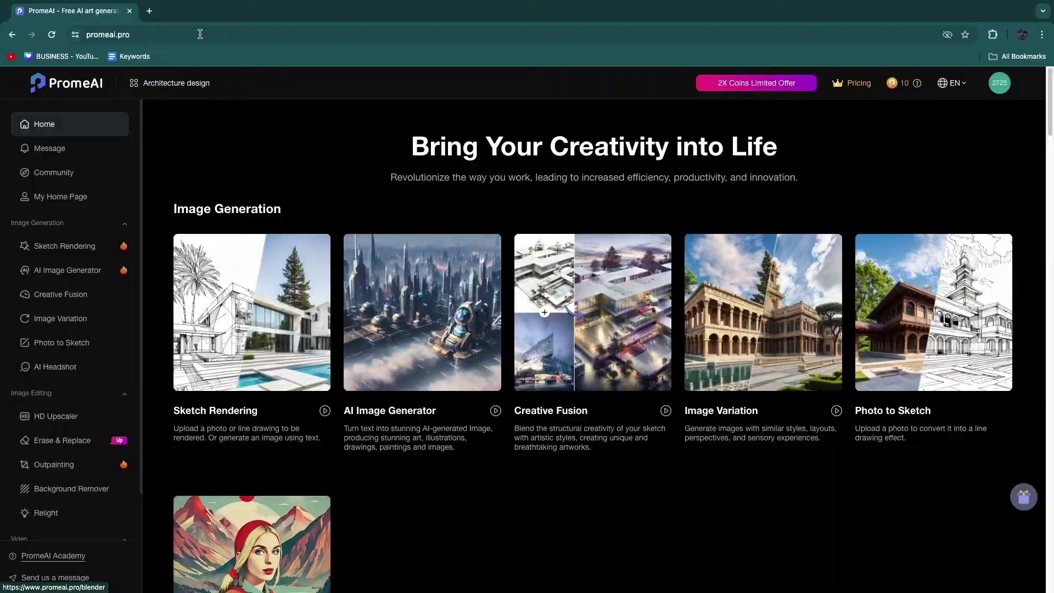
Step: Switch to the Google Images results for "architecture line sketch" and save the Arch2O house sketch to Downloads
{"action": "key", "text": "ctrl+Tab"}
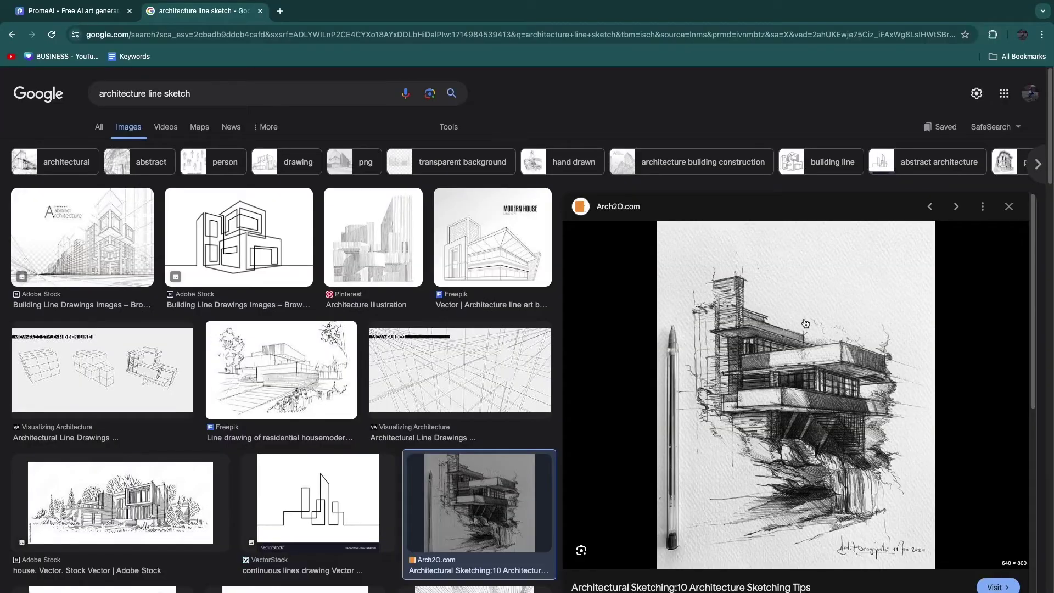
{"action": "scroll", "coordinate": [806, 323], "scroll_direction": "down", "scroll_amount": 2}
{"action": "right_click", "coordinate": [748, 314]}
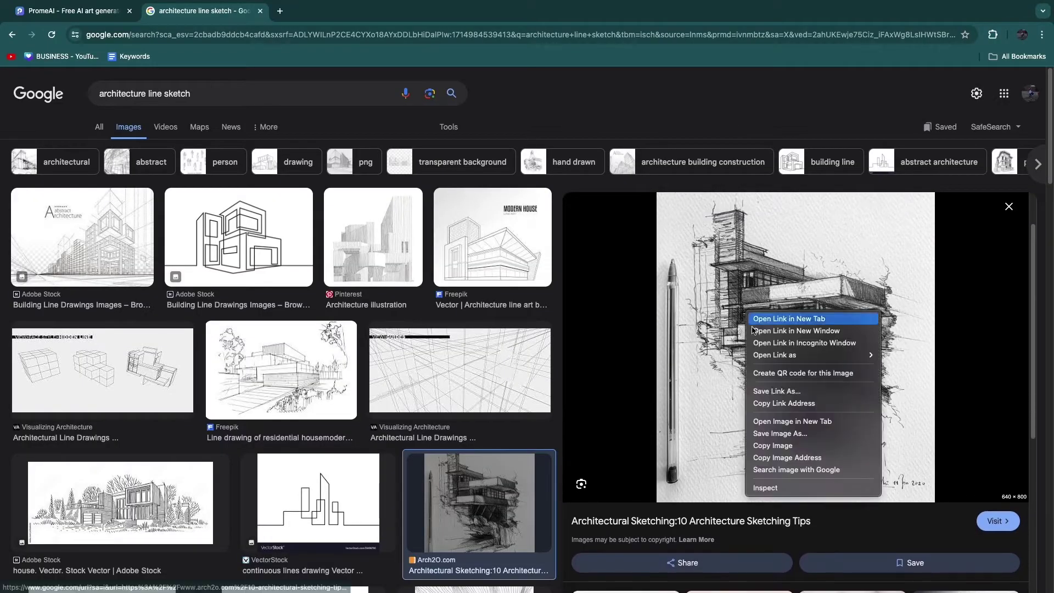
{"action": "left_click", "coordinate": [789, 438]}
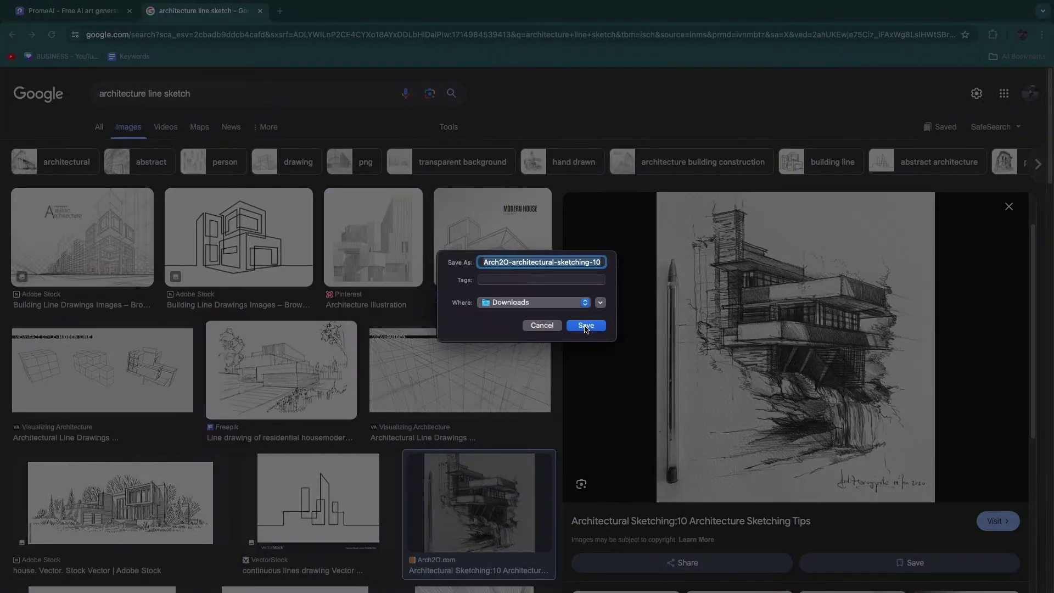
{"action": "left_click", "coordinate": [590, 325]}
Step: Return to PromeAI, start the Sketch Rendering tool and look over its featured community renderings
{"action": "left_click", "coordinate": [72, 13]}
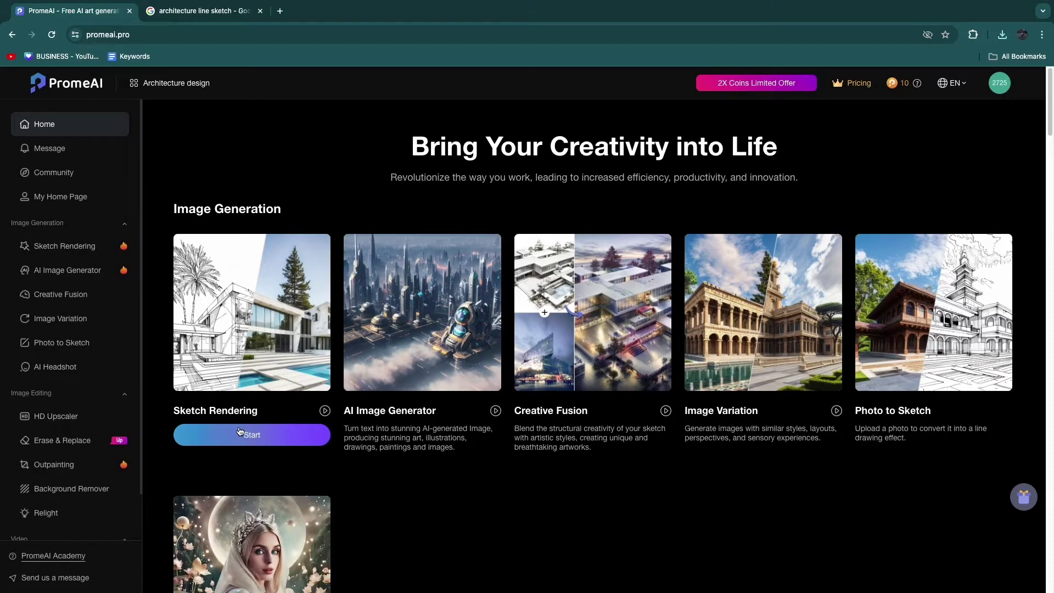
{"action": "left_click", "coordinate": [239, 438]}
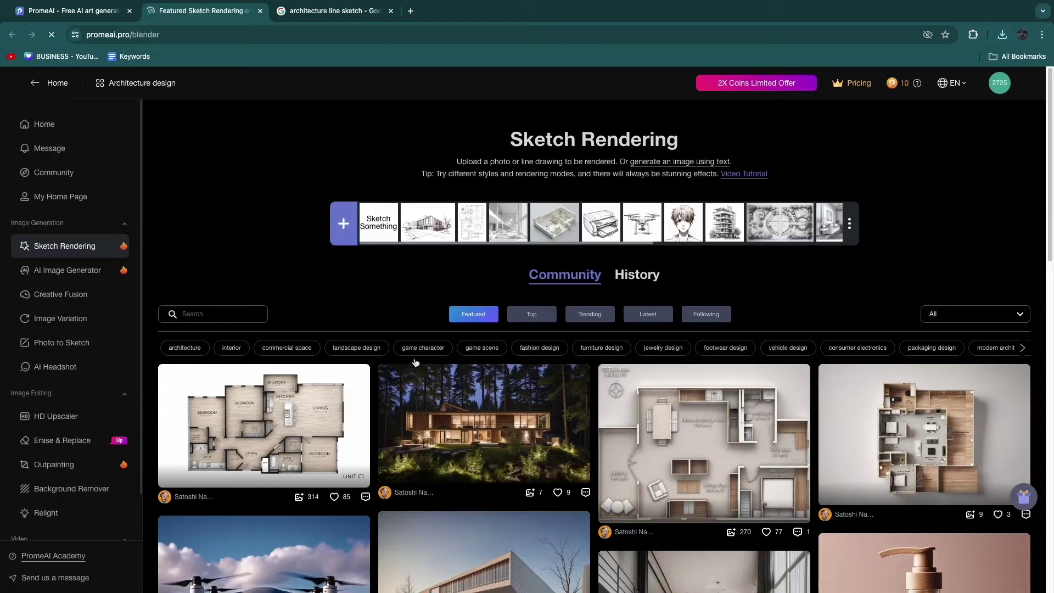
{"action": "scroll", "coordinate": [415, 340], "scroll_direction": "down", "scroll_amount": 5}
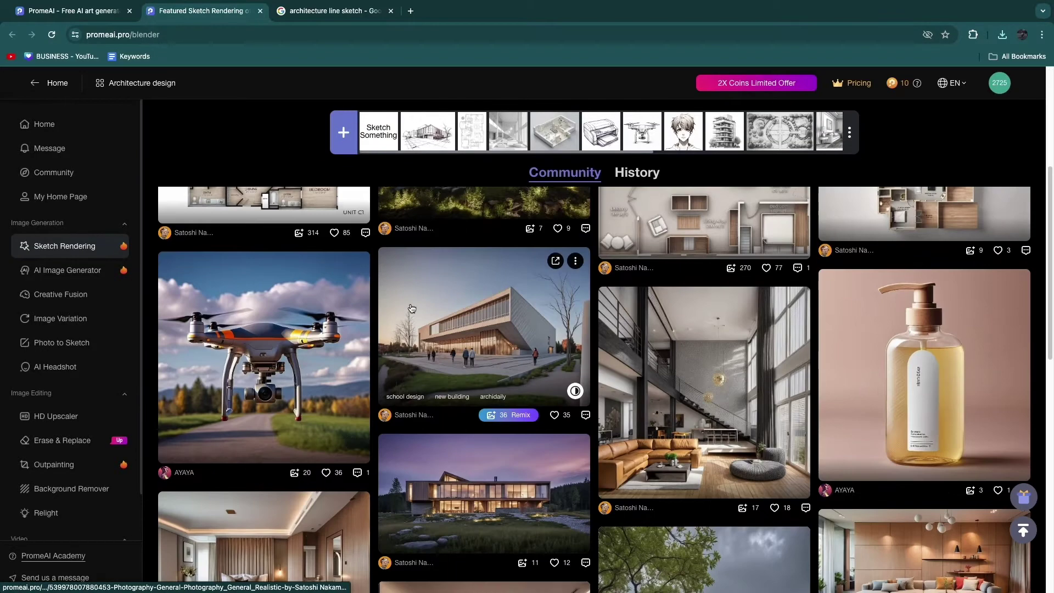
{"action": "scroll", "coordinate": [199, 448], "scroll_direction": "up", "scroll_amount": 5}
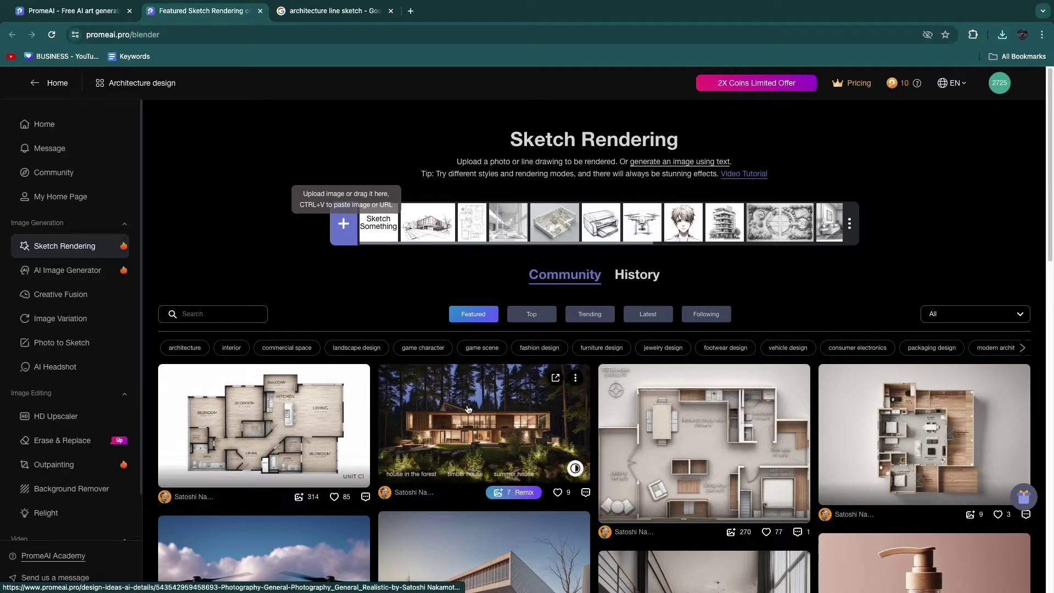
Step: Upload the Arch2O architectural sketching JPEG from Downloads as the sketch for rendering
{"action": "left_click", "coordinate": [343, 229]}
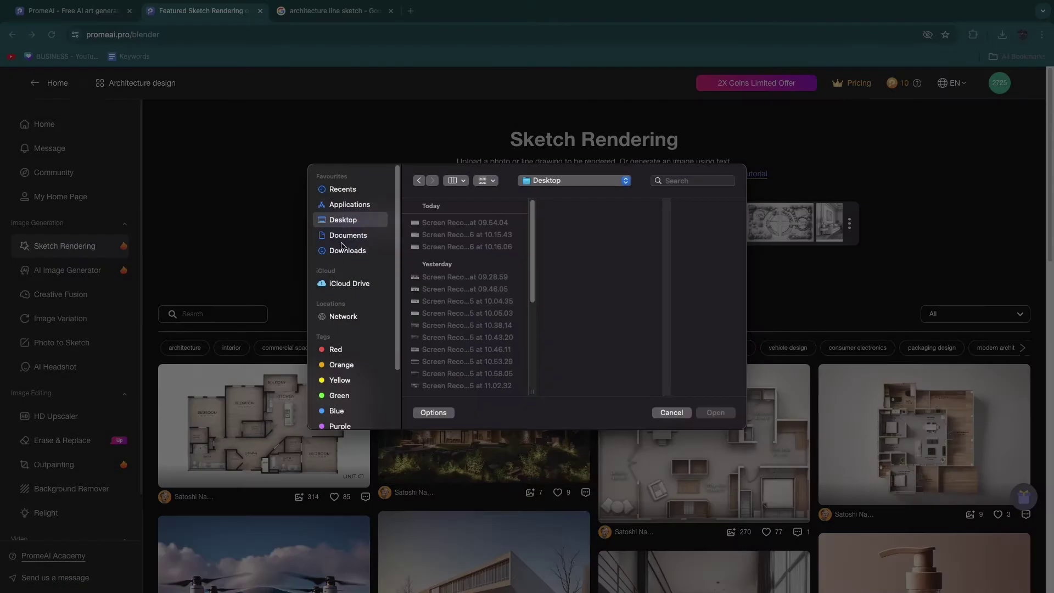
{"action": "left_click", "coordinate": [452, 223]}
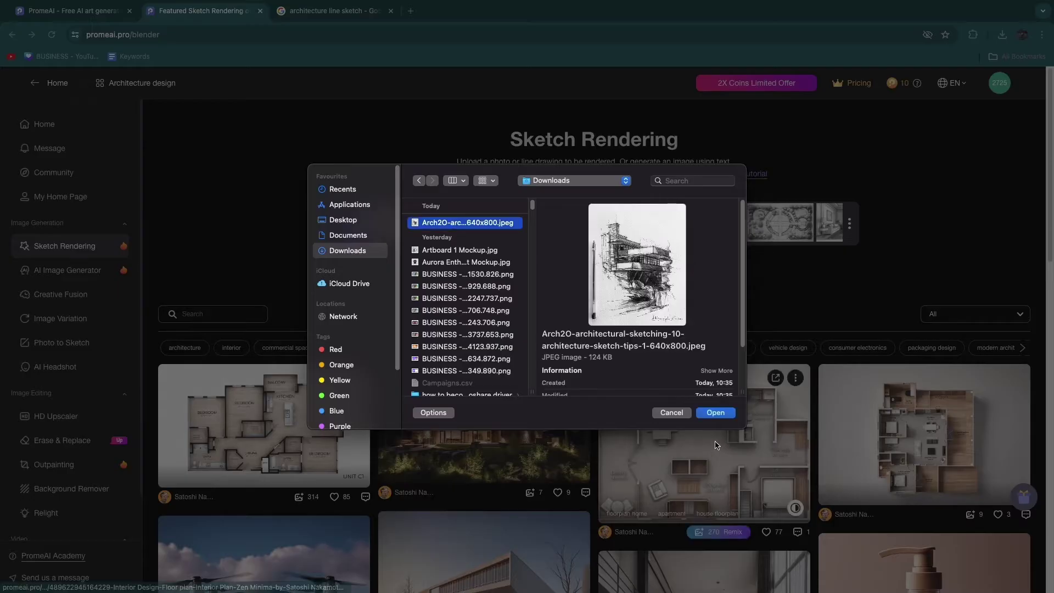
{"action": "left_click", "coordinate": [715, 412]}
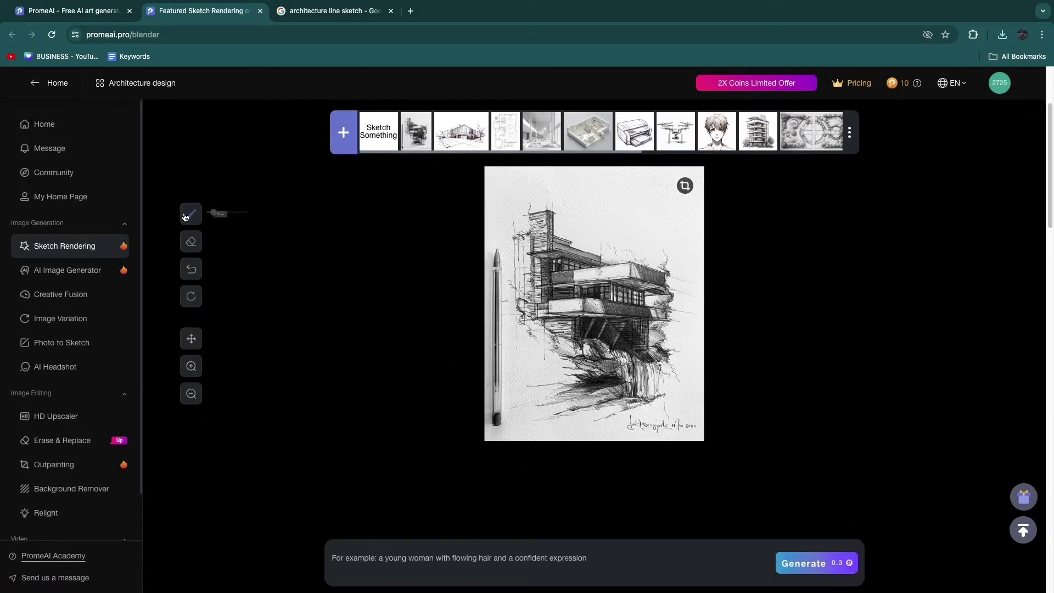
Step: Select the eraser tool and review the available Photography rendering styles without changing the Realistic style
{"action": "left_click", "coordinate": [191, 241]}
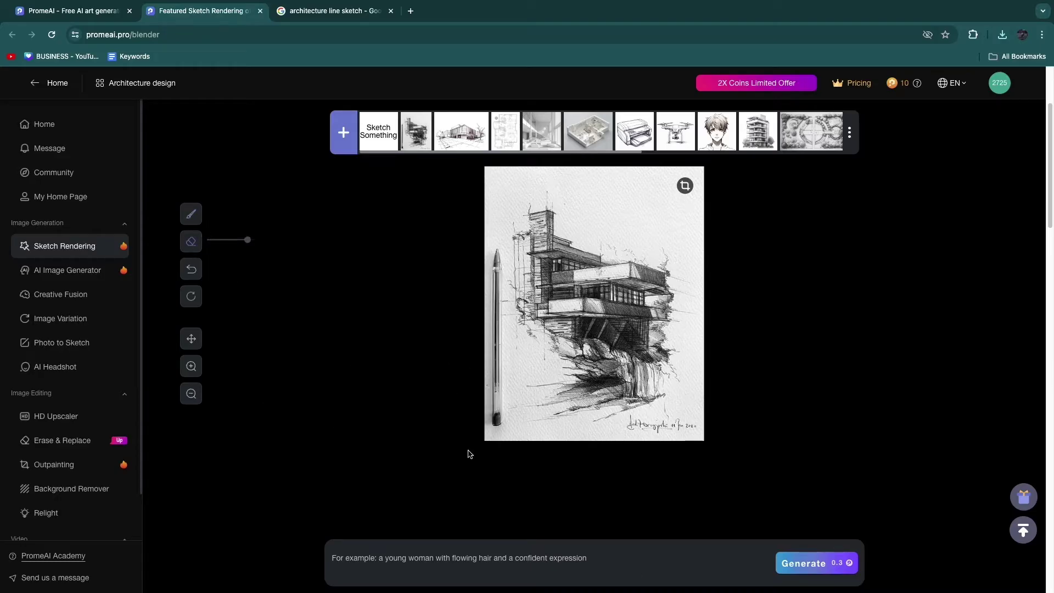
{"action": "mouse_move", "coordinate": [814, 559]}
{"action": "mouse_move", "coordinate": [394, 548]}
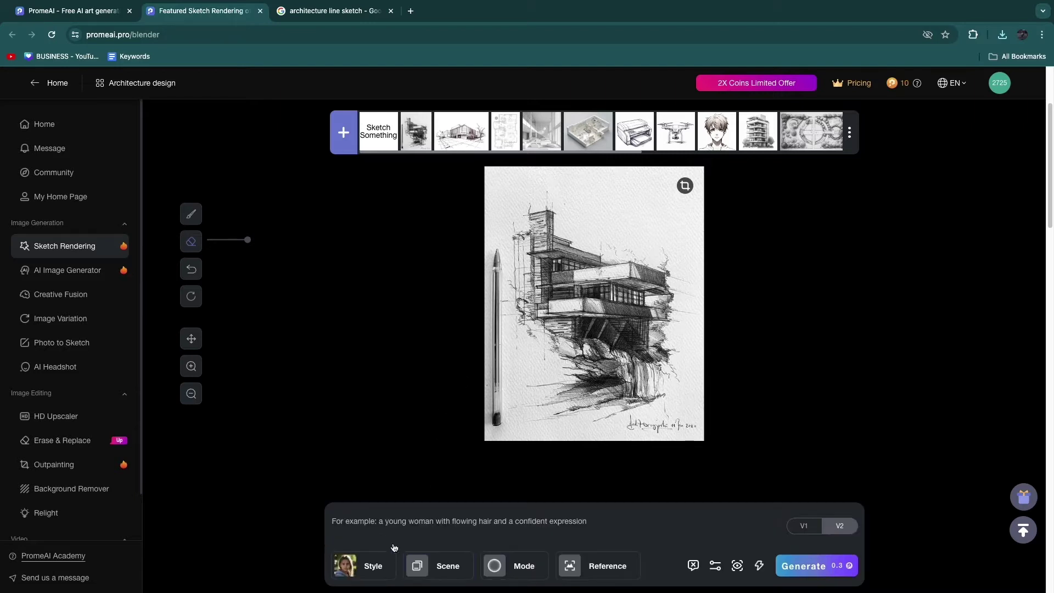
{"action": "left_click", "coordinate": [369, 572]}
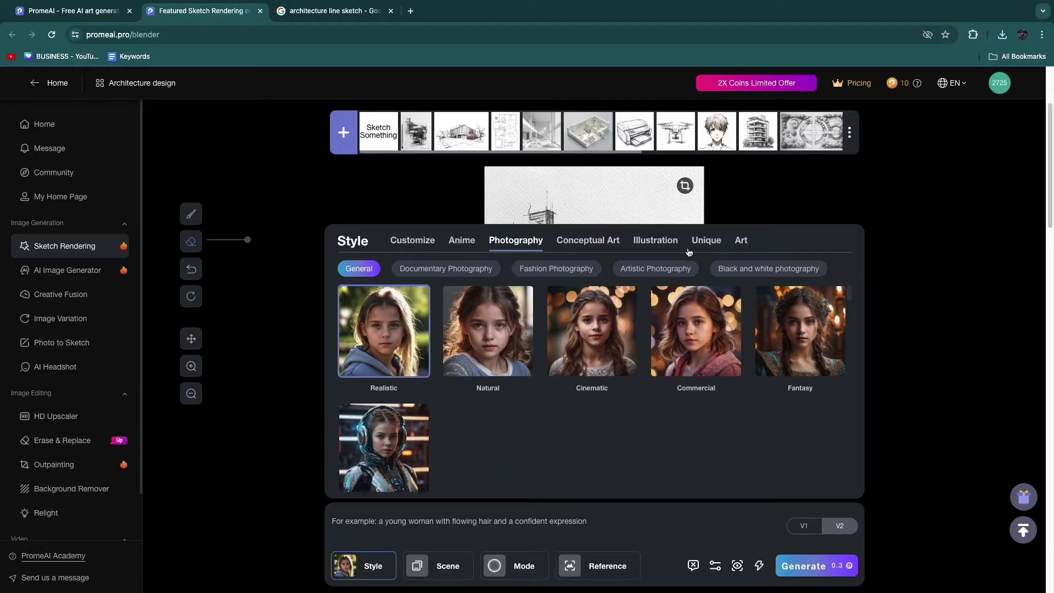
{"action": "left_click", "coordinate": [708, 527]}
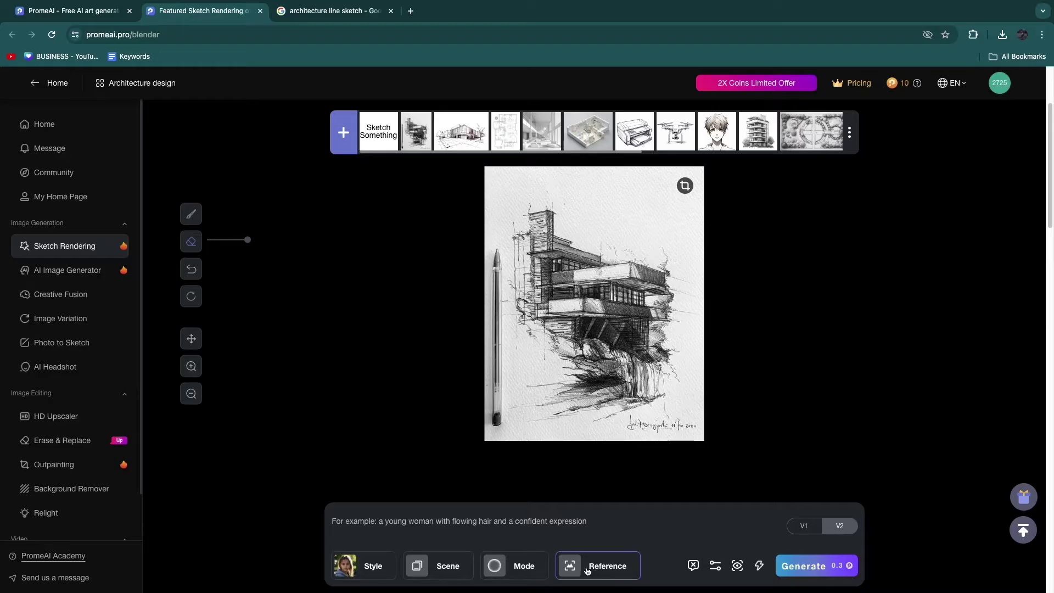
Step: Review the render modes and coin details, and generate renderings of the sketch with the Realistic style and Outline mode
{"action": "left_click", "coordinate": [536, 567]}
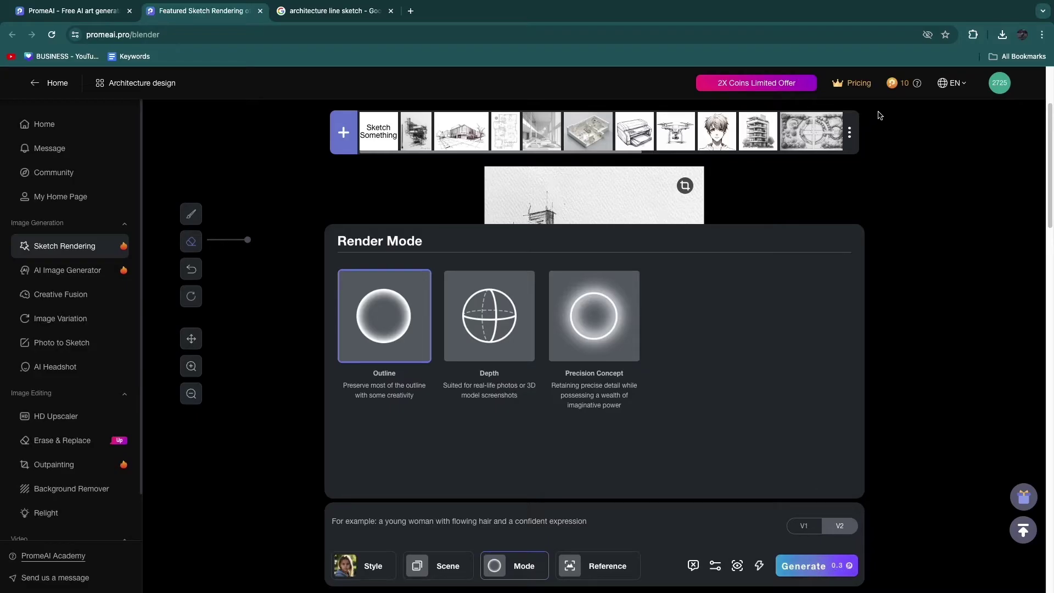
{"action": "mouse_move", "coordinate": [894, 83]}
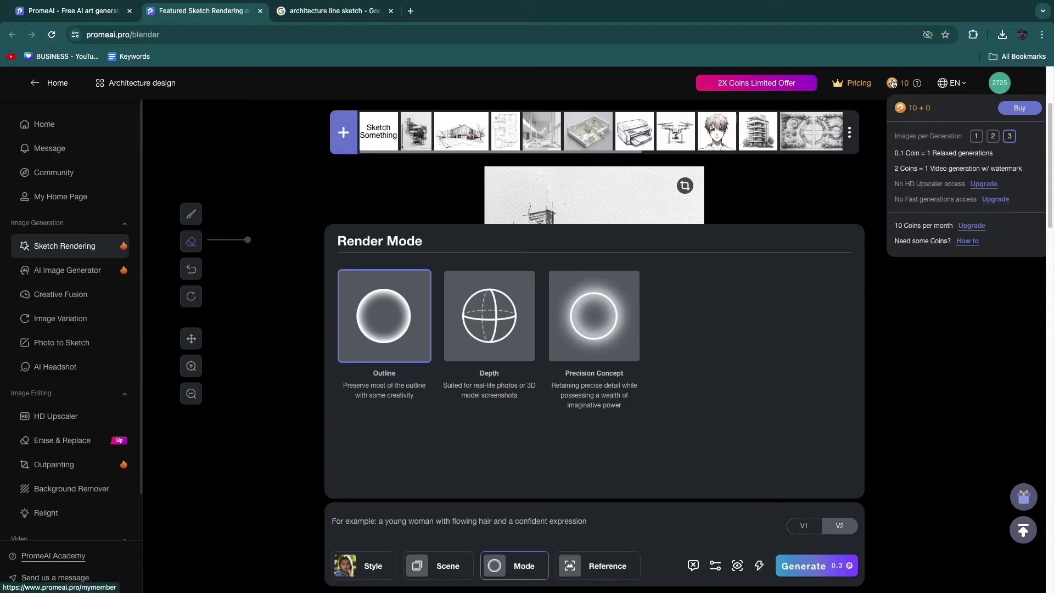
{"action": "left_click", "coordinate": [805, 565]}
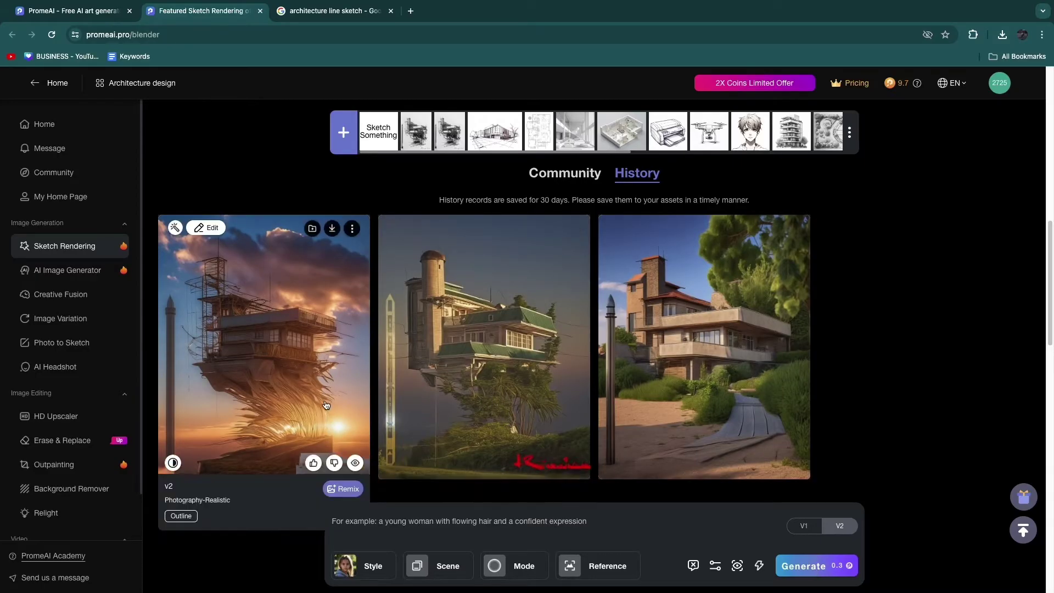
Step: Compare the three generated renderings with the original Arch2O sketch in the Google image results
{"action": "left_click", "coordinate": [331, 13]}
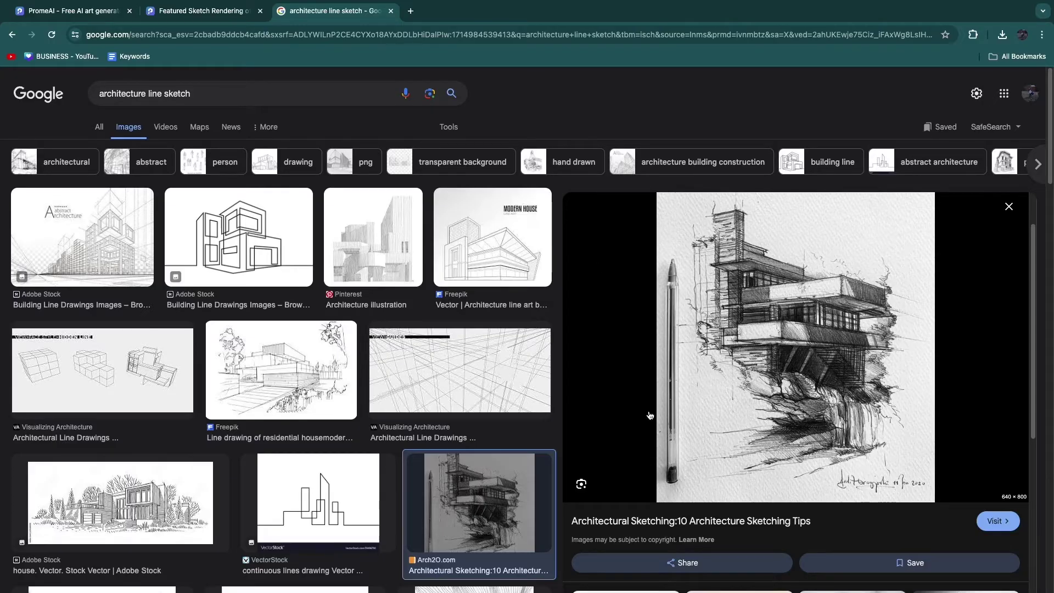
{"action": "left_click", "coordinate": [208, 13]}
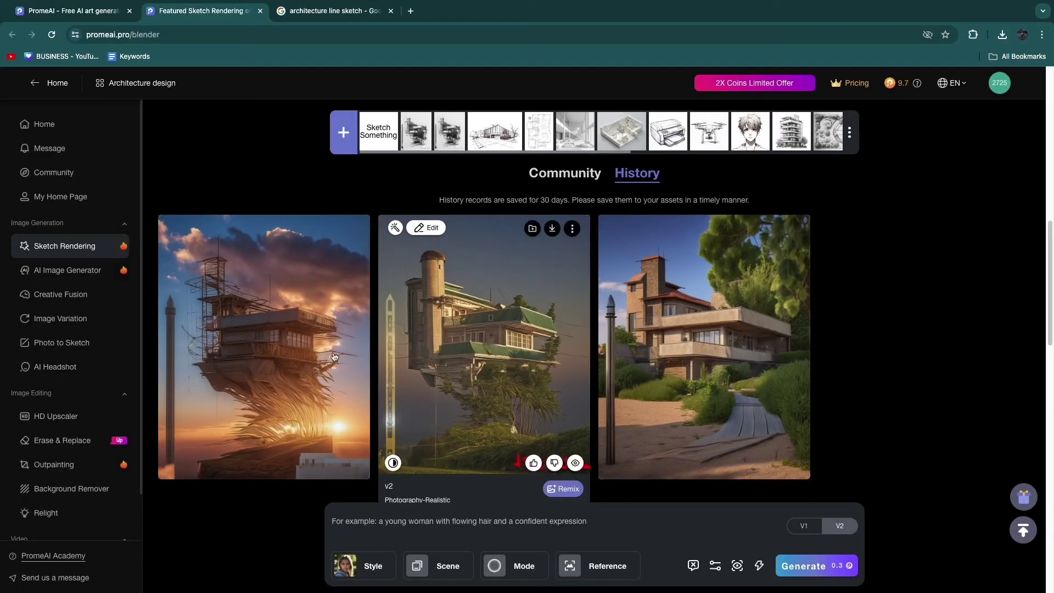
{"action": "left_click", "coordinate": [352, 11]}
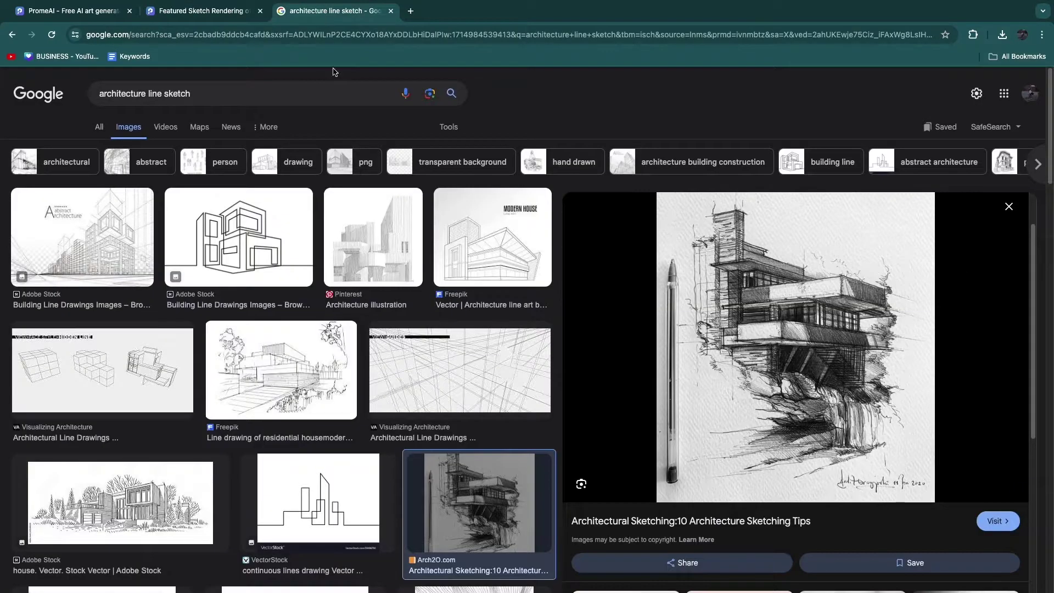
Step: Save the Adobe Stock architectural line sketch of an individual house from the image results to Downloads
{"action": "scroll", "coordinate": [286, 285], "scroll_direction": "down", "scroll_amount": 3}
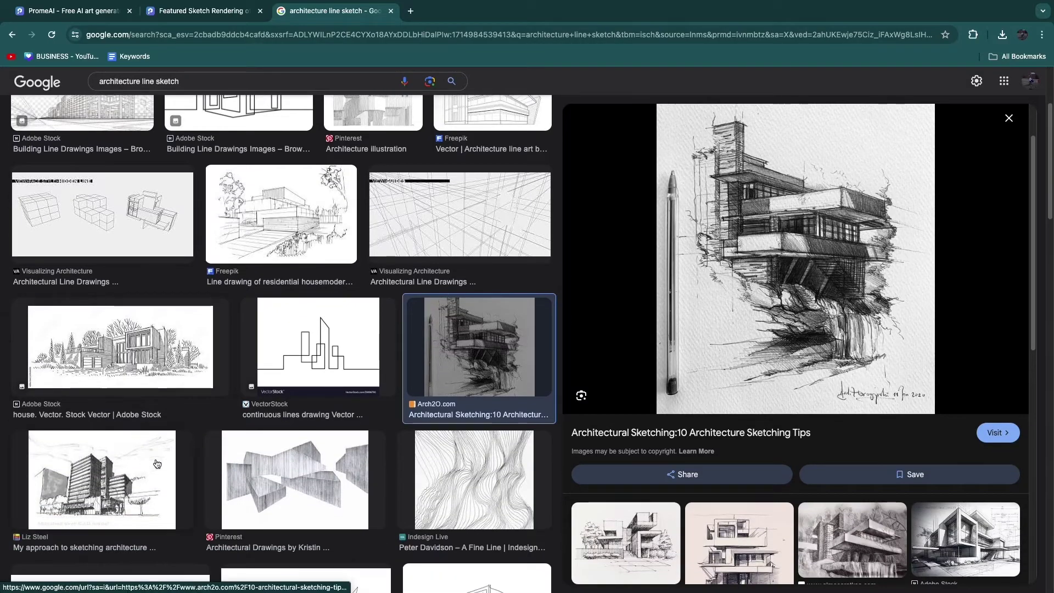
{"action": "left_click", "coordinate": [109, 380]}
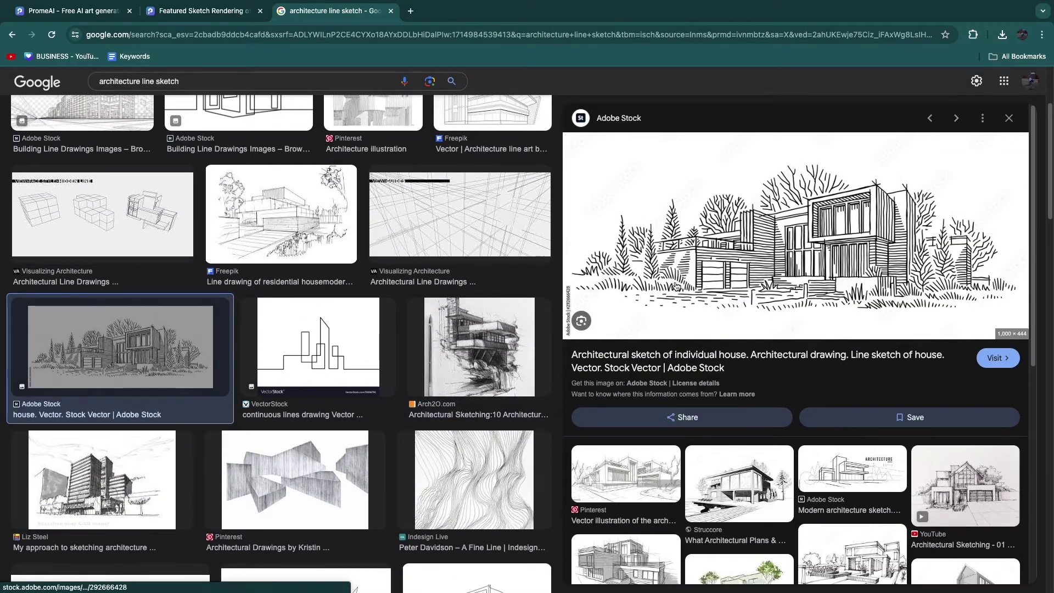
{"action": "right_click", "coordinate": [885, 226]}
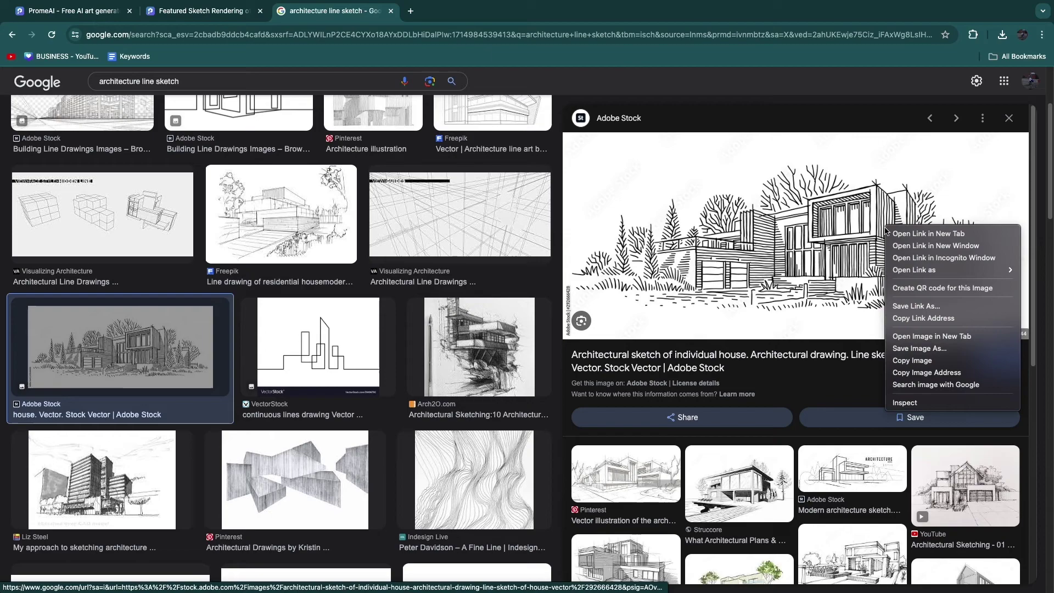
{"action": "left_click", "coordinate": [920, 348]}
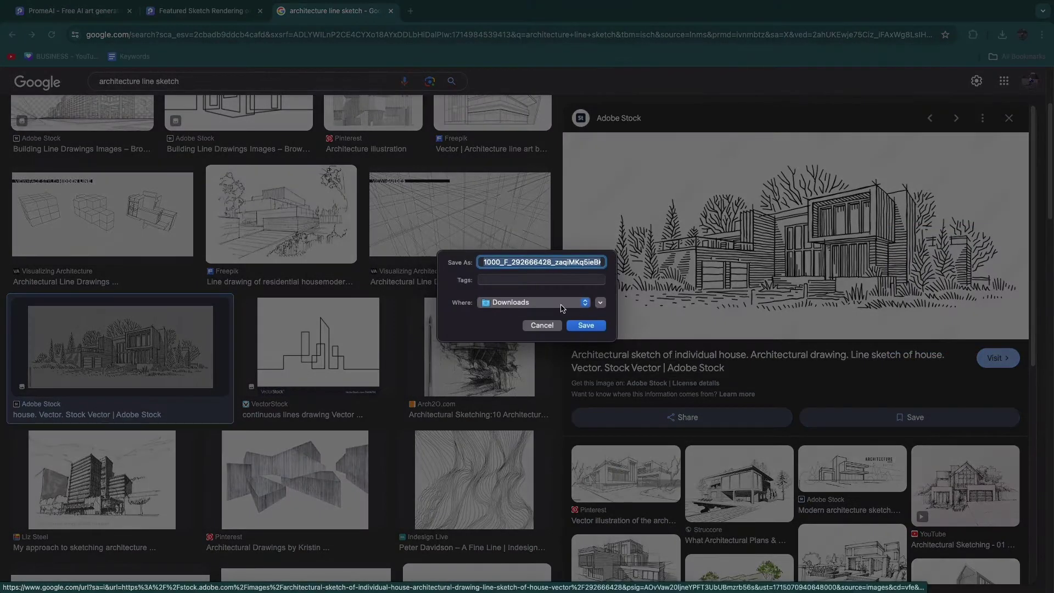
{"action": "left_click", "coordinate": [586, 325]}
{"action": "scroll", "coordinate": [541, 220], "scroll_direction": "up", "scroll_amount": 2}
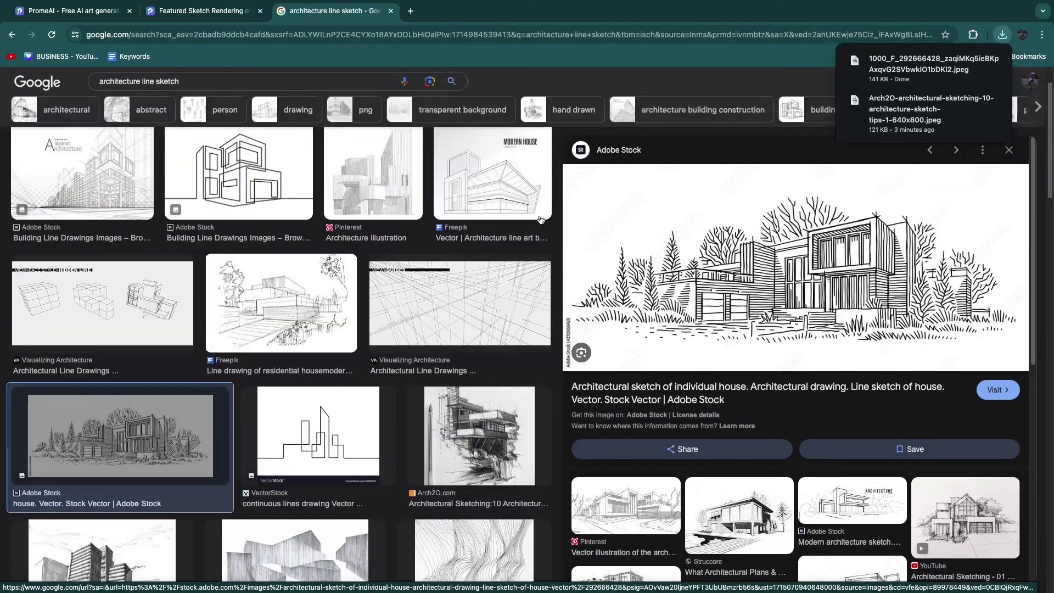
{"action": "scroll", "coordinate": [541, 220], "scroll_direction": "up", "scroll_amount": 1}
{"action": "left_click_drag", "start_coordinate": [451, 516], "coordinate": [518, 502]}
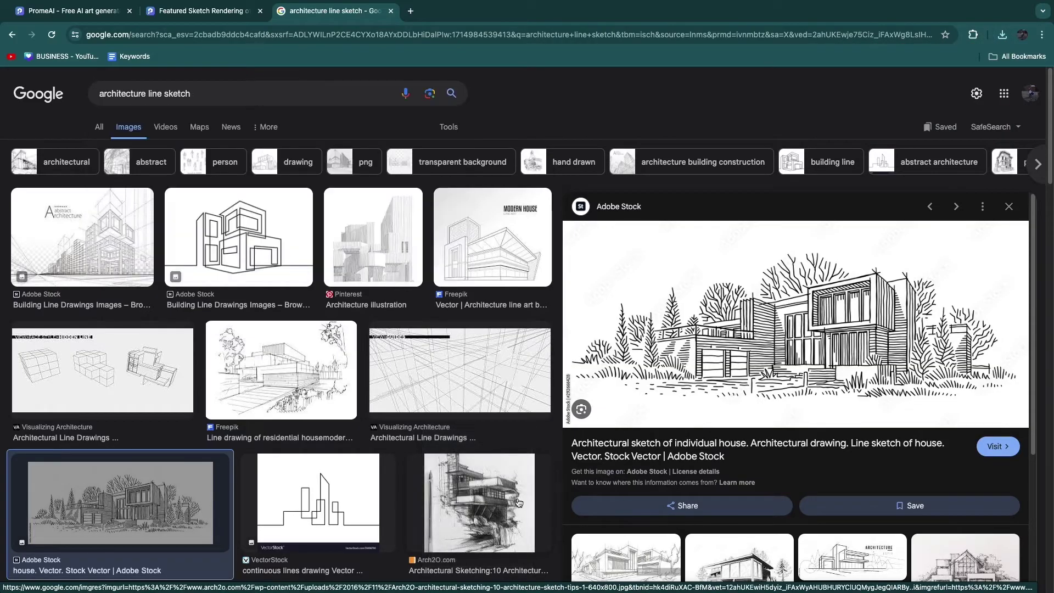
Step: Return to PromeAI, upload the 1000_F_292666428 house sketch JPEG from Downloads, and generate renderings of it
{"action": "left_click", "coordinate": [161, 7]}
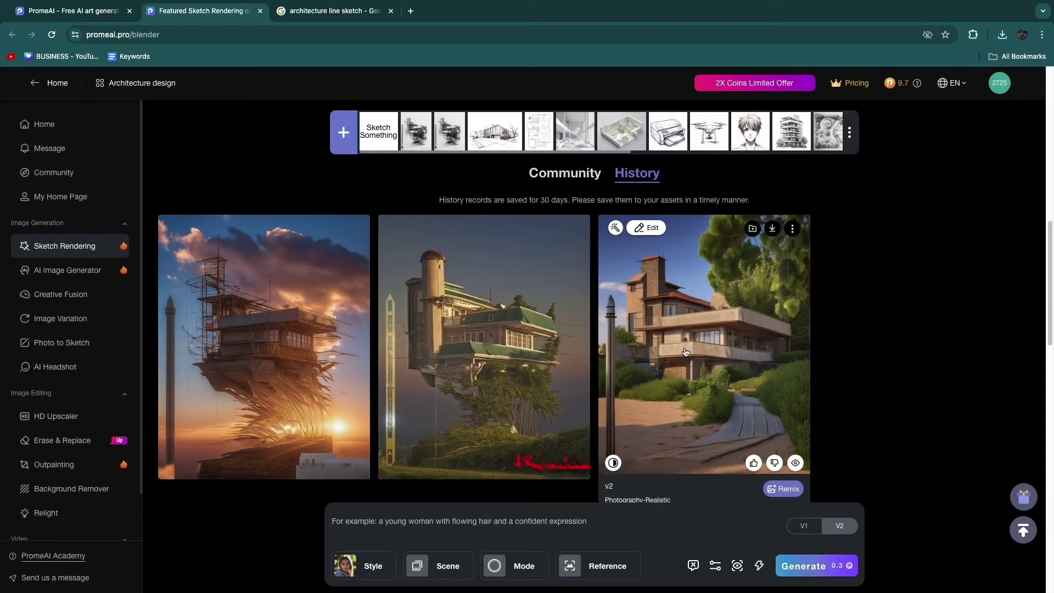
{"action": "left_click", "coordinate": [344, 133]}
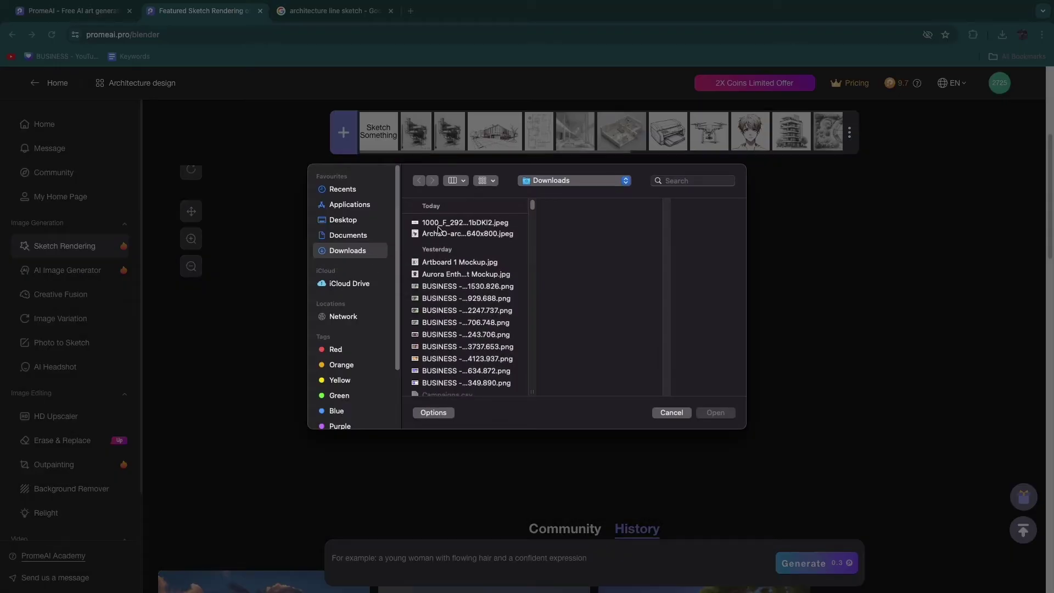
{"action": "left_click", "coordinate": [467, 222]}
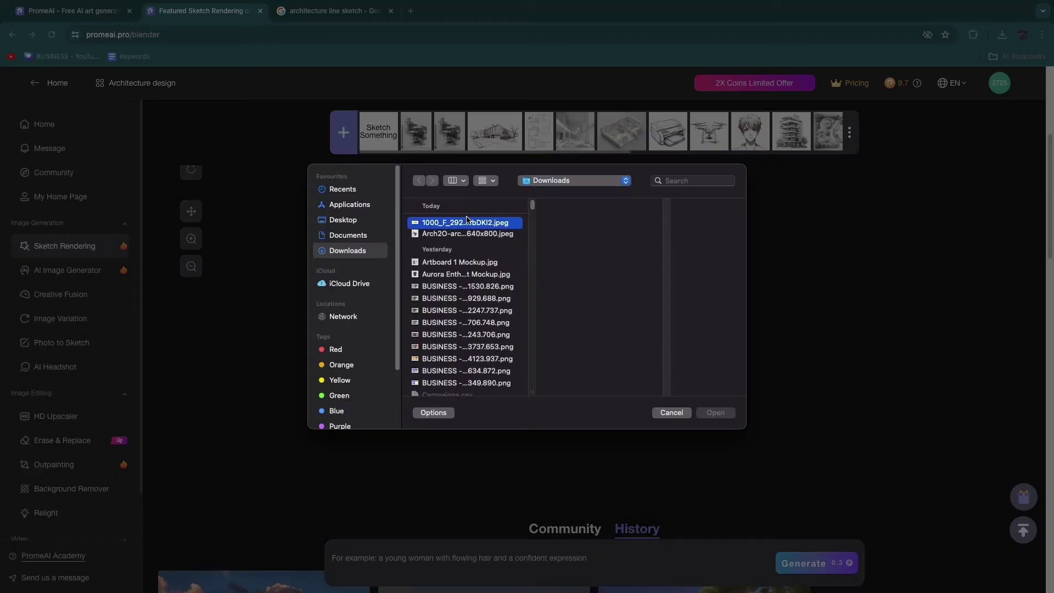
{"action": "left_click", "coordinate": [471, 235]}
{"action": "left_click", "coordinate": [470, 224]}
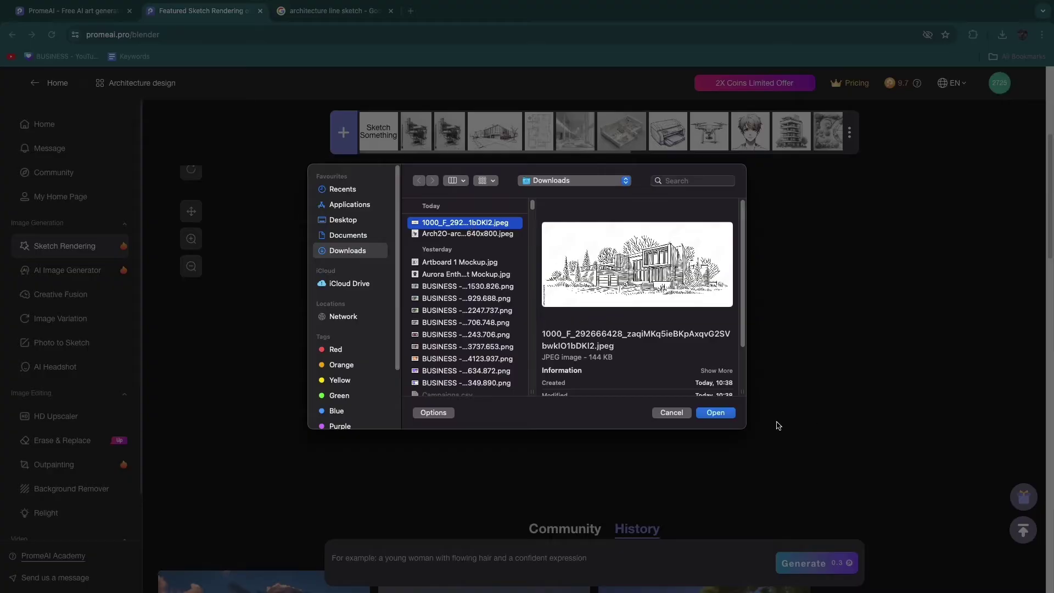
{"action": "key", "text": "Return"}
{"action": "left_click", "coordinate": [816, 563]}
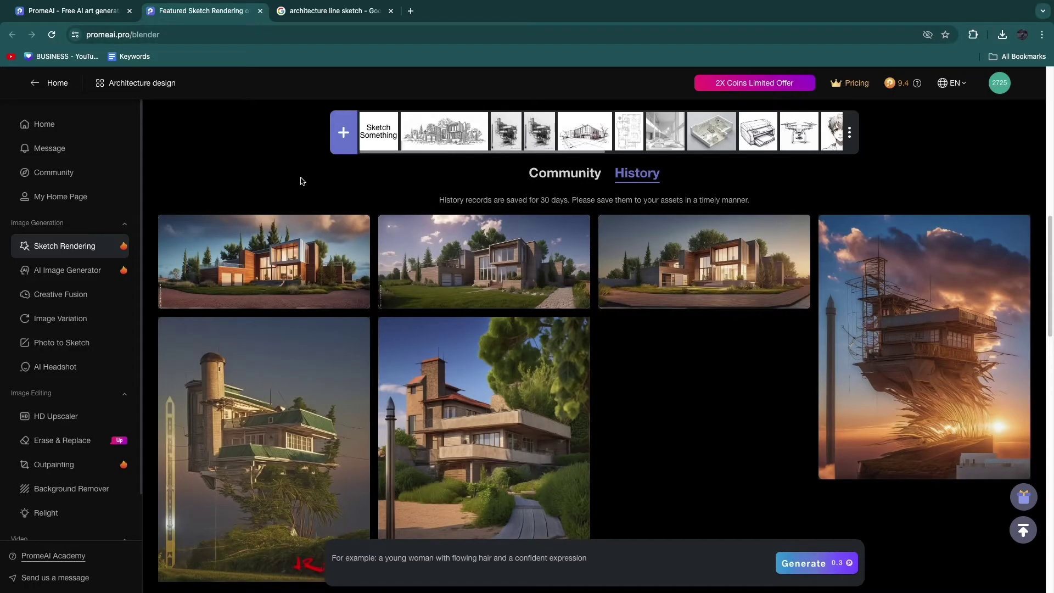
Step: Compare the house sketch with the third and second new renderings, using the side-by-side previews
{"action": "left_click", "coordinate": [320, 12]}
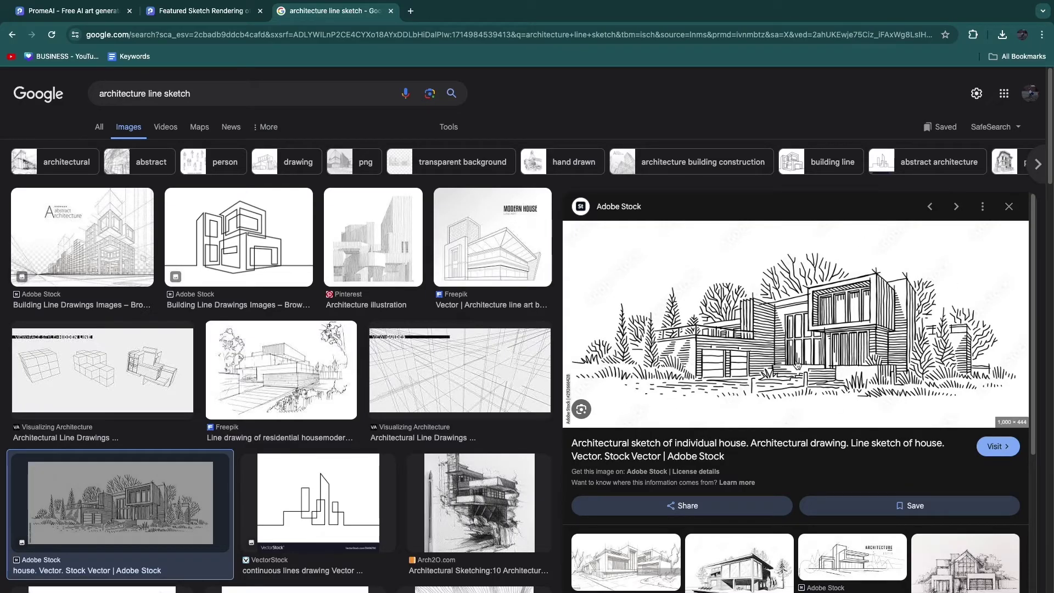
{"action": "left_click", "coordinate": [221, 14]}
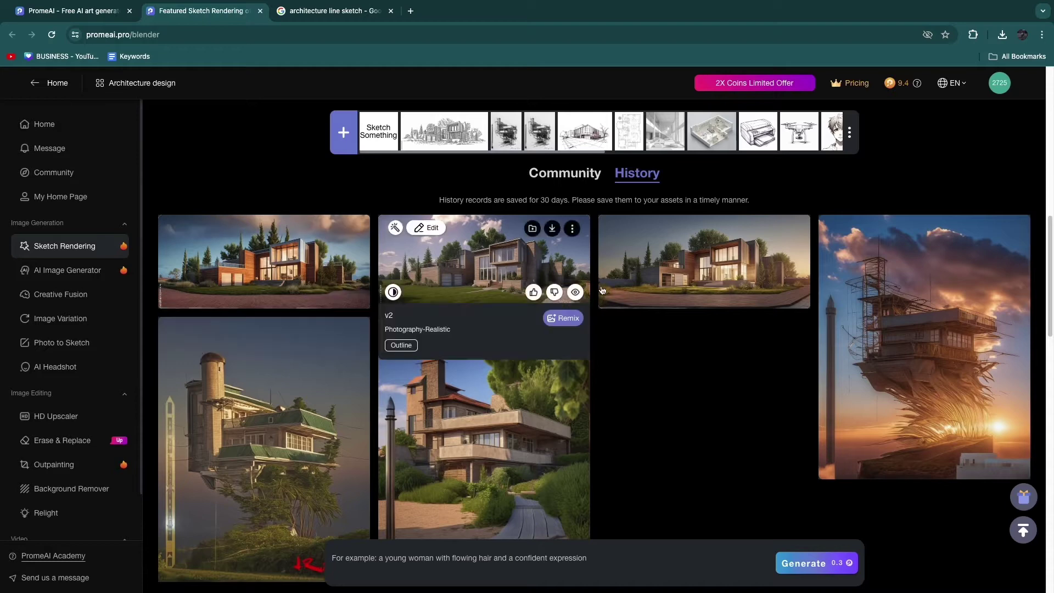
{"action": "left_click", "coordinate": [654, 271]}
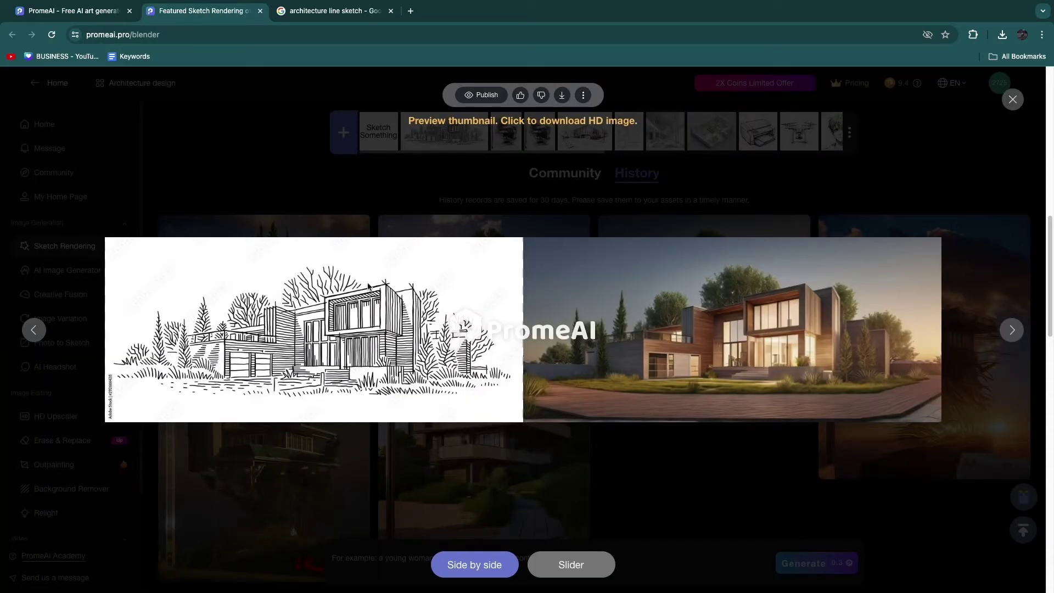
{"action": "left_click", "coordinate": [619, 491]}
{"action": "left_click", "coordinate": [544, 328]}
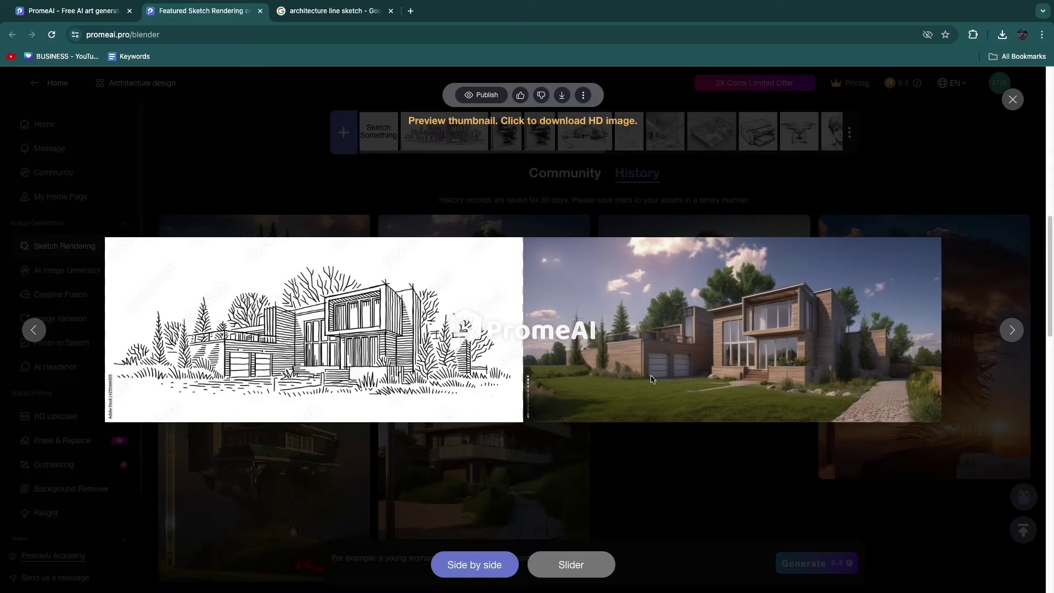
{"action": "left_click", "coordinate": [660, 505]}
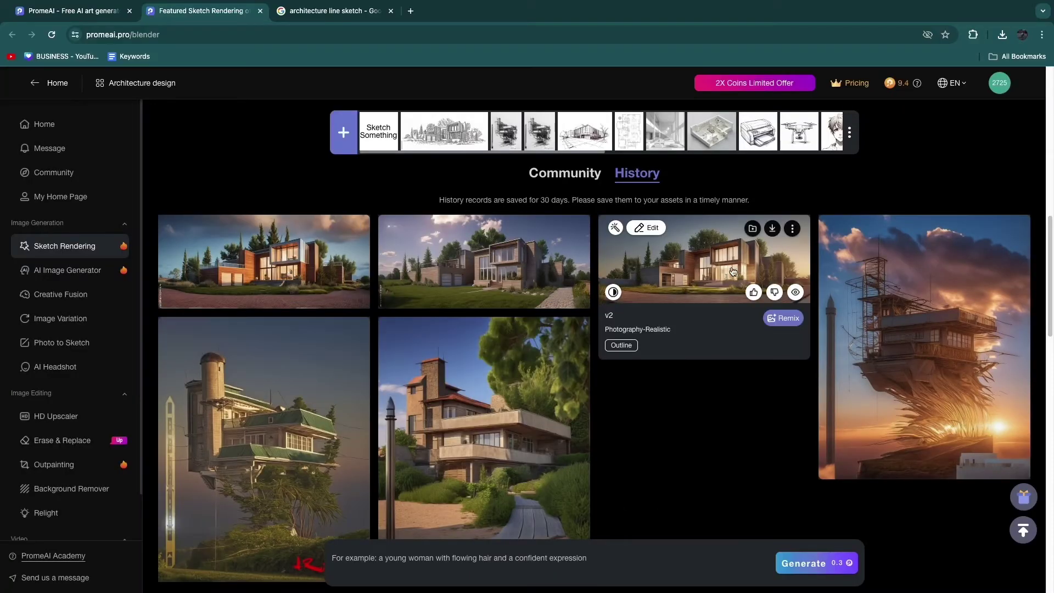
Step: Examine the first house rendering against its sketch, using the slider comparison, and close the preview
{"action": "left_click", "coordinate": [277, 282]}
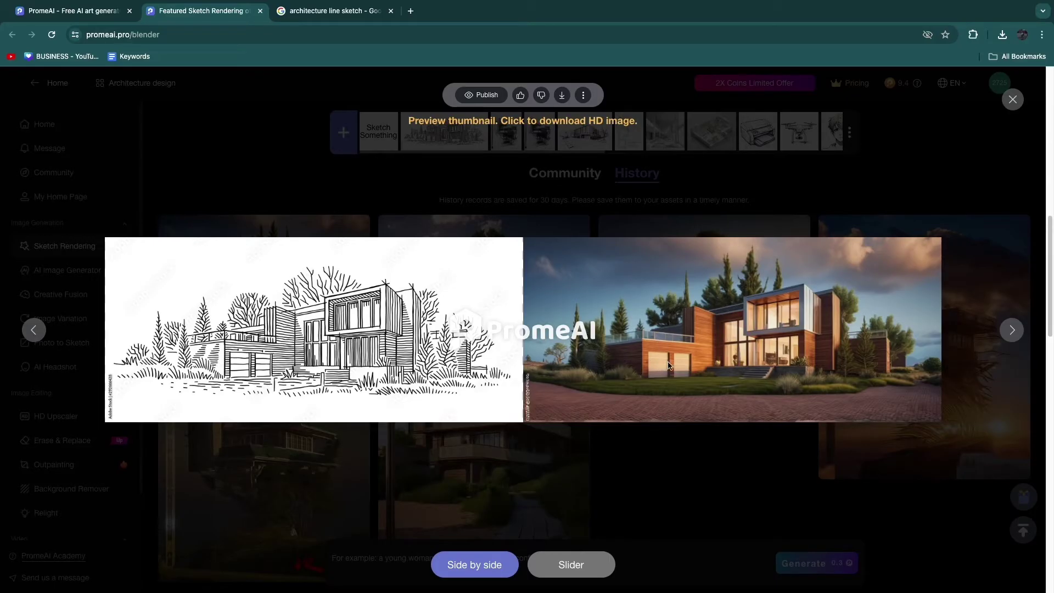
{"action": "left_click", "coordinate": [562, 569]}
{"action": "left_click_drag", "start_coordinate": [518, 369], "coordinate": [571, 361]}
{"action": "key", "text": "Escape"}
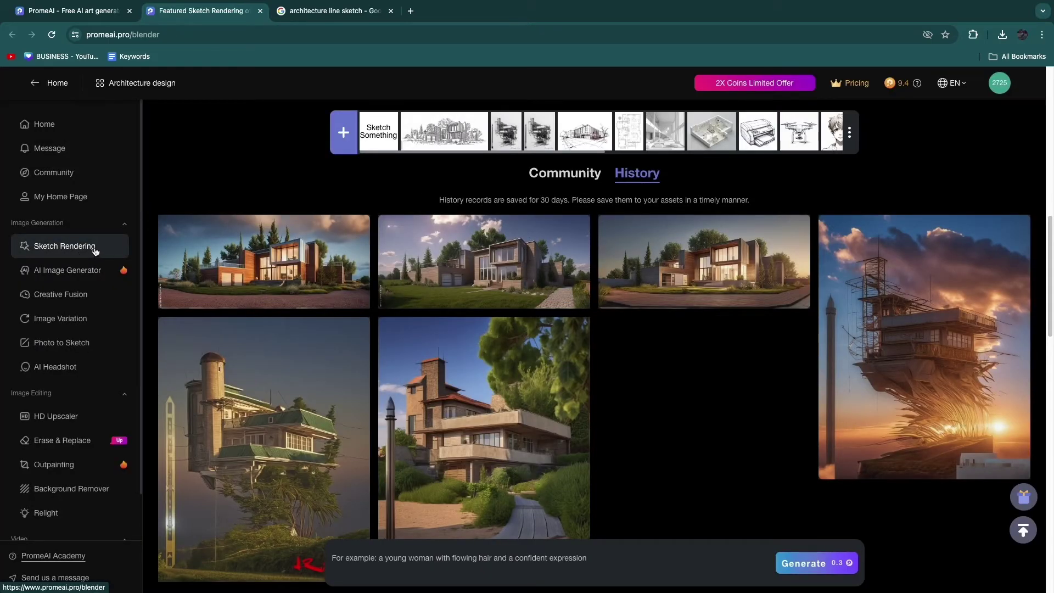
Step: Open Photo to Sketch, and save the Village Preservation photo of the Chrysler Building from Google Images to Downloads
{"action": "left_click", "coordinate": [72, 349]}
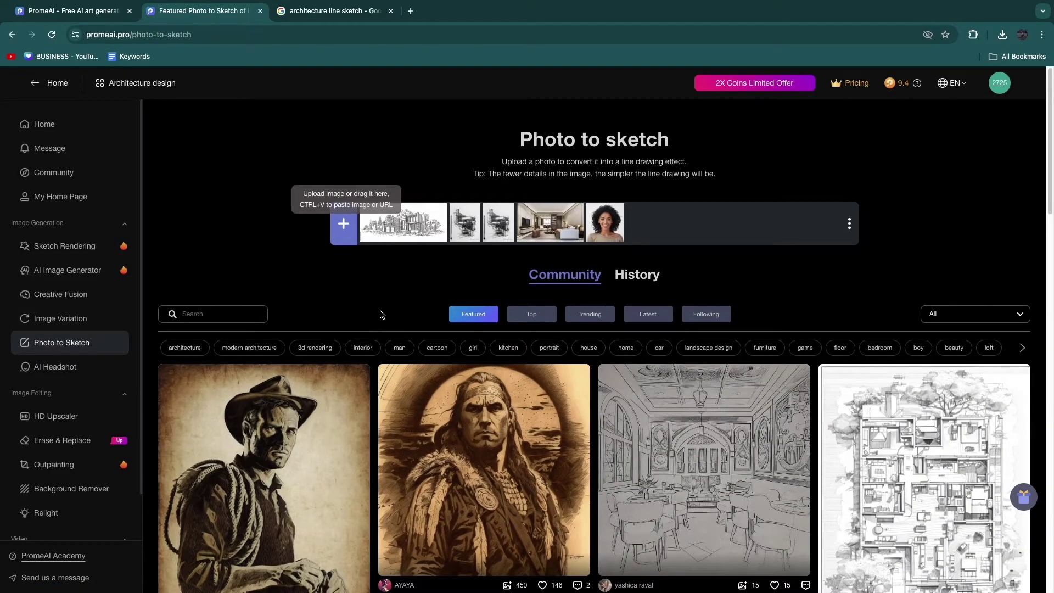
{"action": "left_click", "coordinate": [338, 21]}
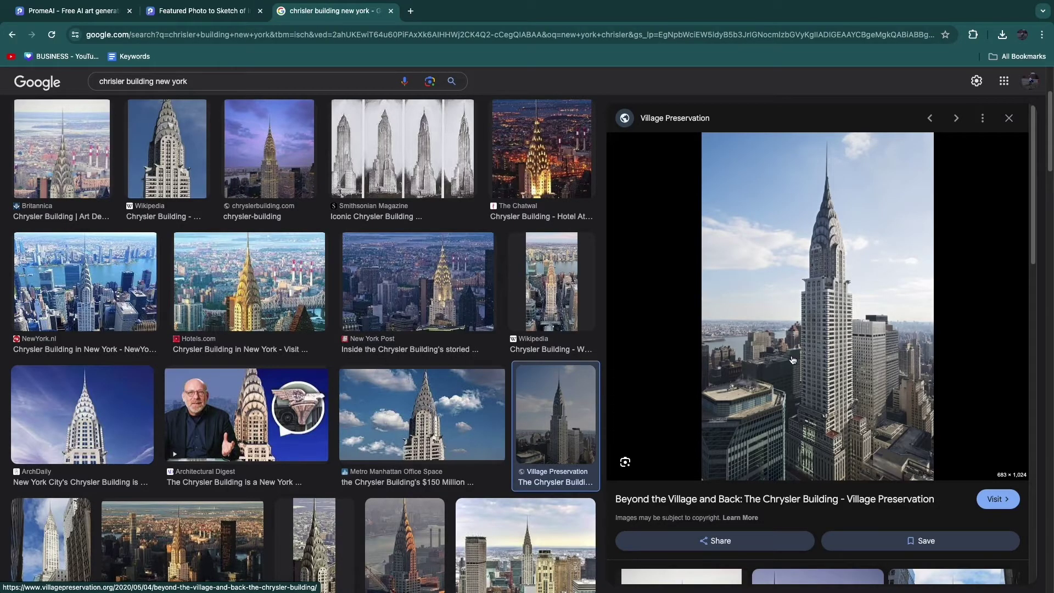
{"action": "right_click", "coordinate": [816, 310]}
{"action": "left_click", "coordinate": [856, 388]}
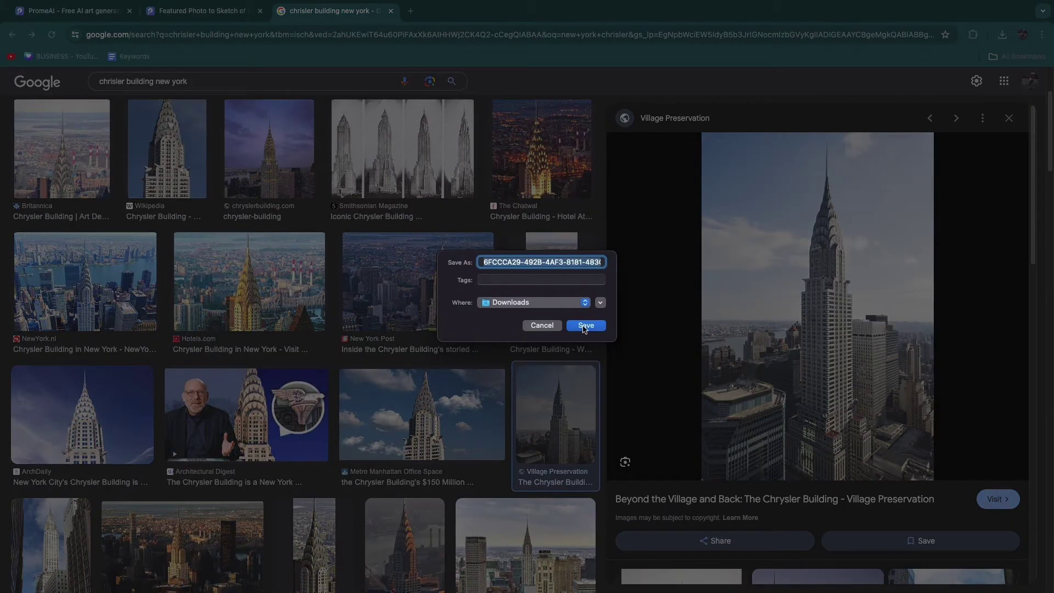
{"action": "left_click", "coordinate": [586, 326]}
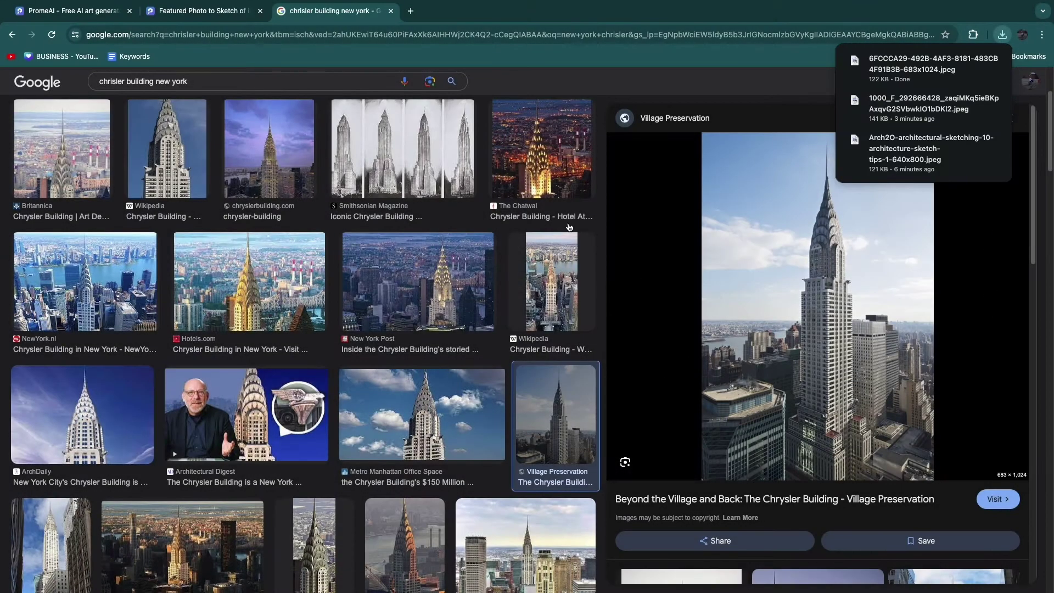
Step: Start Photo to Sketch from the PromeAI home page and upload the 6FCCCA29 Chrysler Building JPEG from Downloads
{"action": "key", "text": "ctrl+1"}
{"action": "mouse_move", "coordinate": [897, 314]}
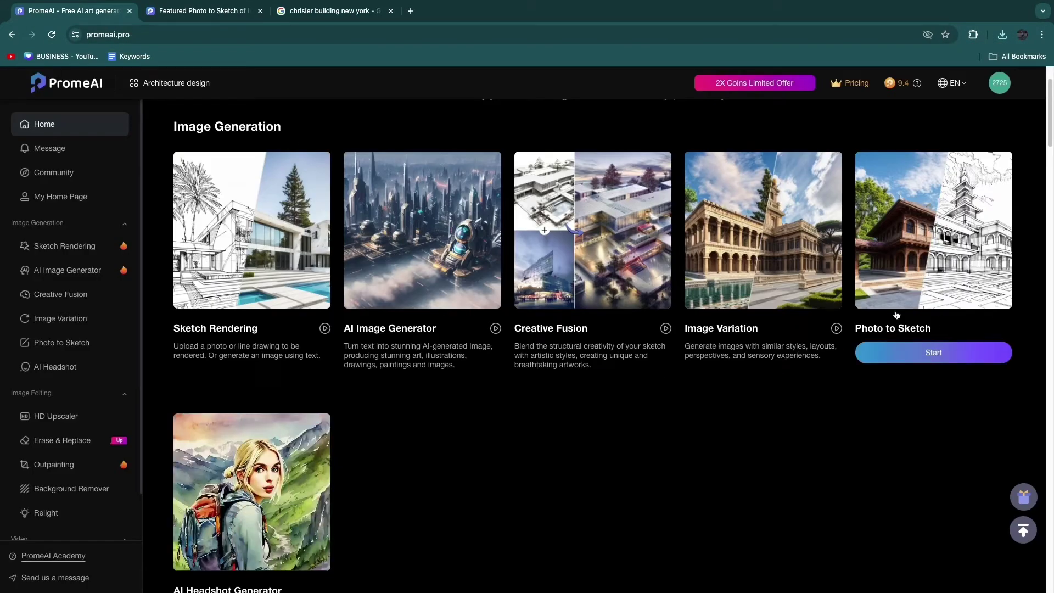
{"action": "left_click", "coordinate": [913, 352]}
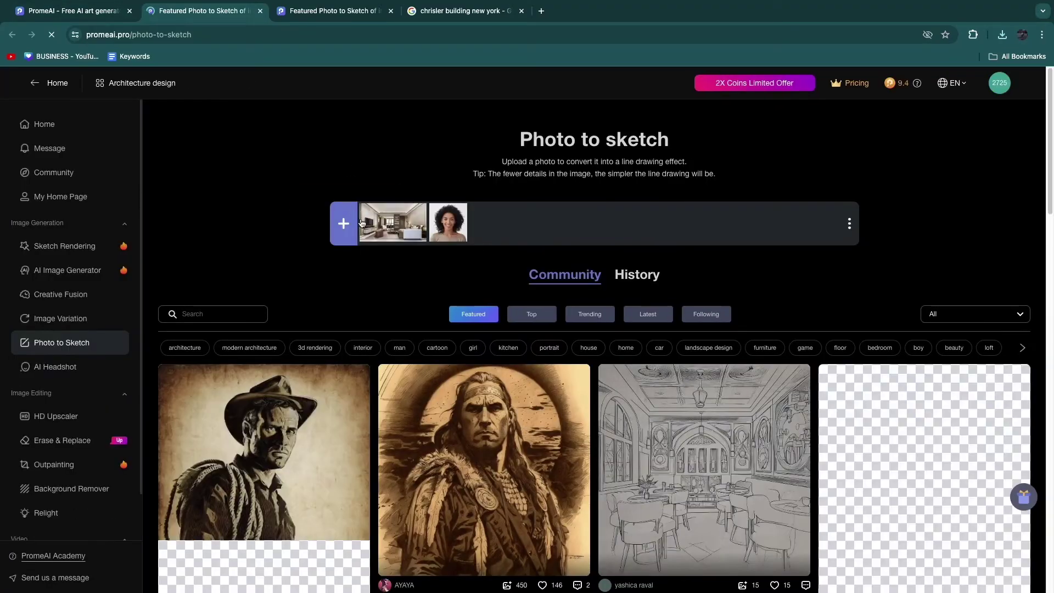
{"action": "left_click", "coordinate": [344, 224]}
{"action": "left_click", "coordinate": [441, 223]}
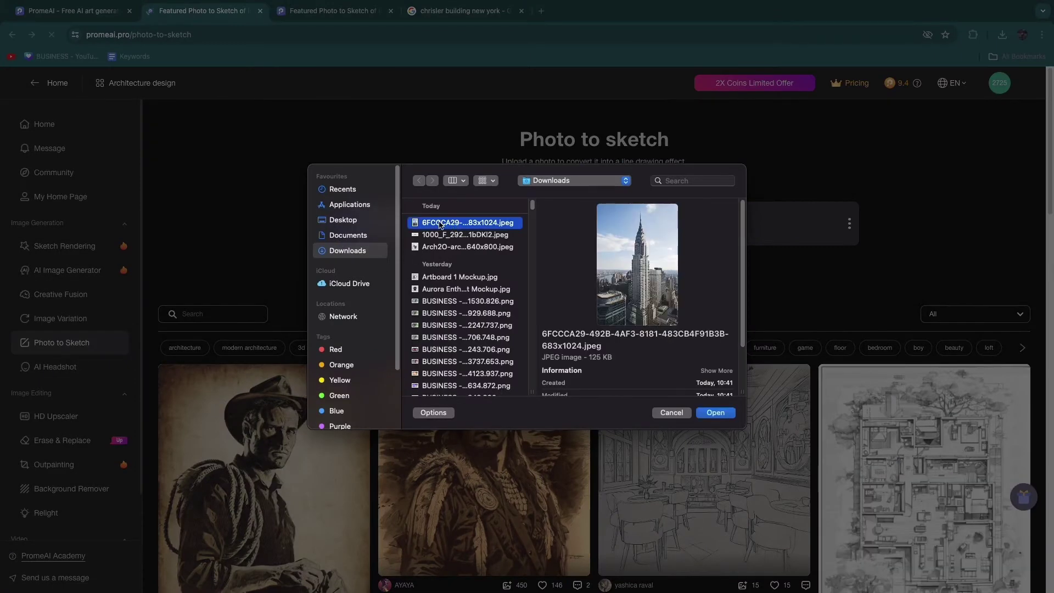
{"action": "double_click", "coordinate": [441, 223]}
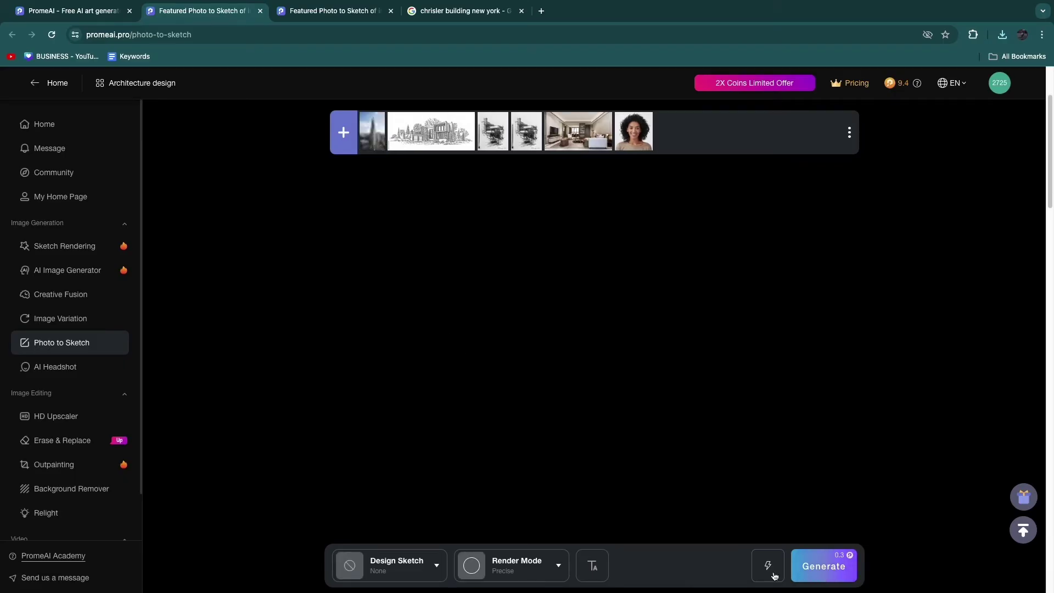
Step: Try the Hand-drawn Line Art style among the Design Sketch options and reset the style to None
{"action": "left_click", "coordinate": [395, 573]}
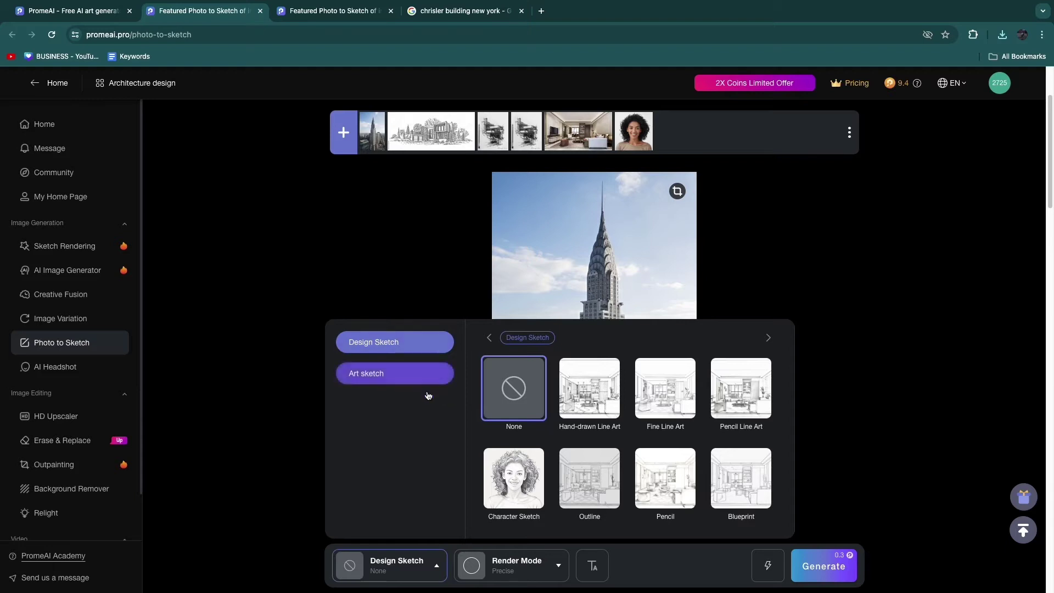
{"action": "mouse_move", "coordinate": [549, 412]}
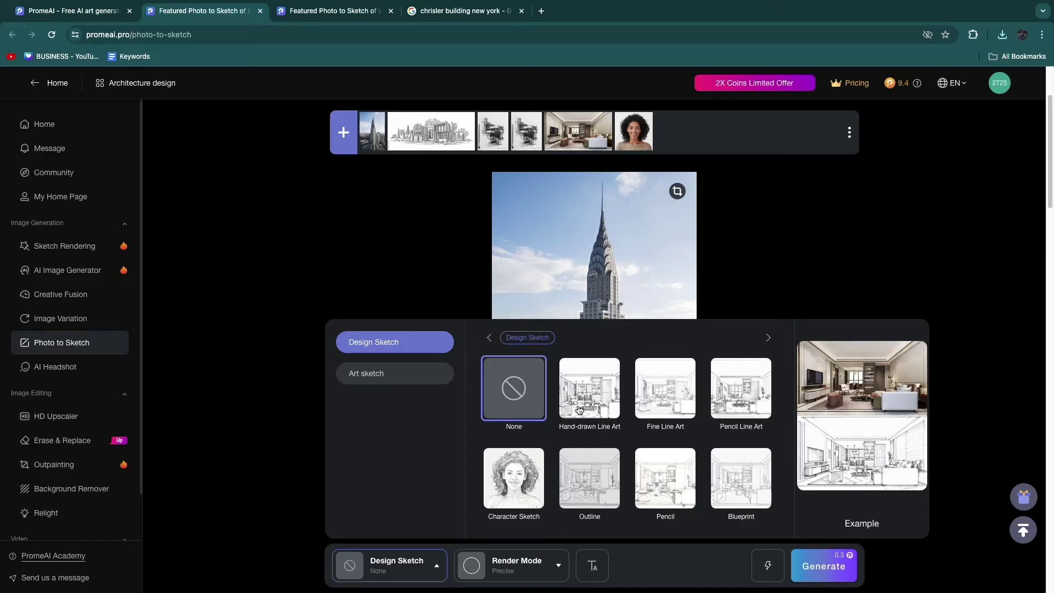
{"action": "left_click", "coordinate": [598, 394]}
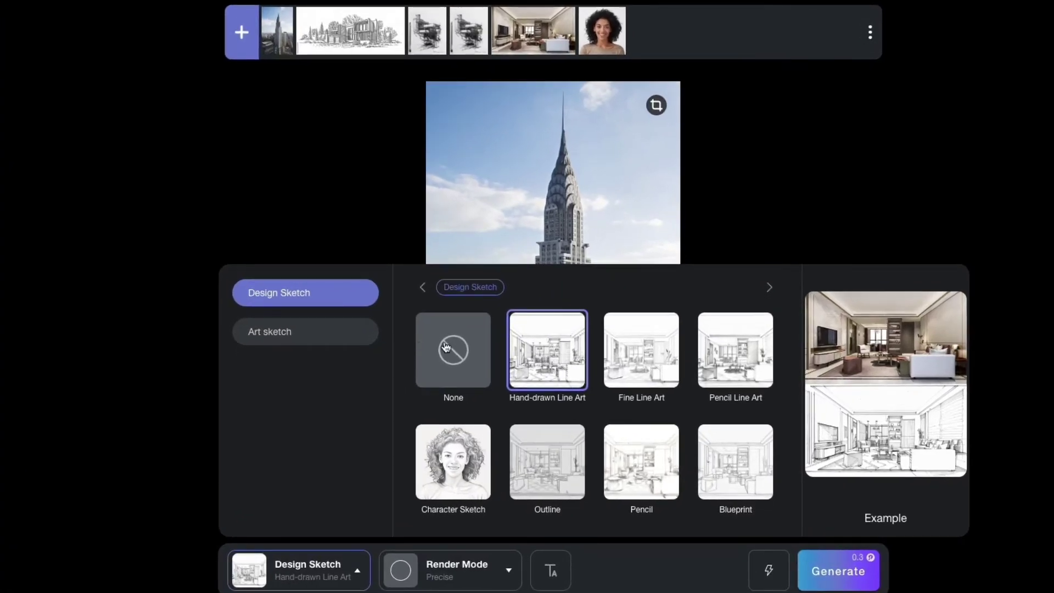
{"action": "left_click", "coordinate": [446, 346]}
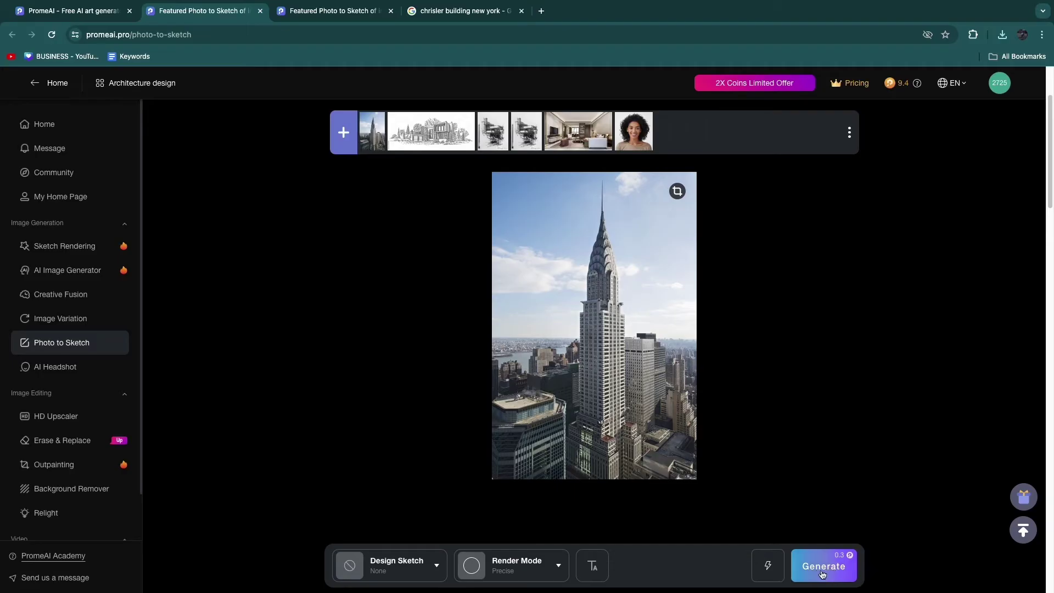
Step: Generate line drawings of the Chrysler Building photo with no sketch style and Precise render mode, and review the coin details
{"action": "left_click", "coordinate": [822, 575]}
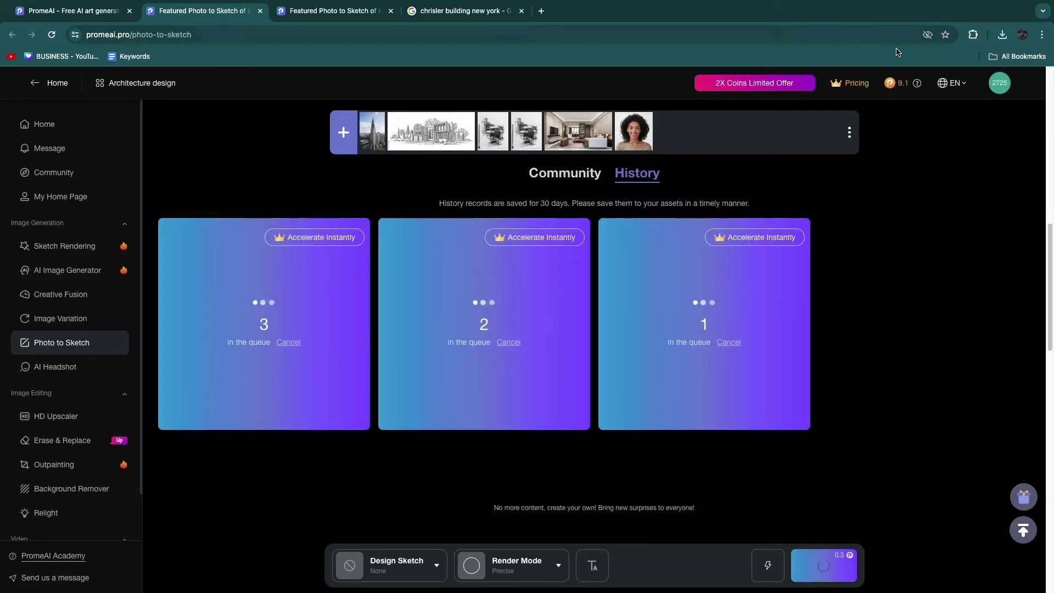
{"action": "mouse_move", "coordinate": [889, 83]}
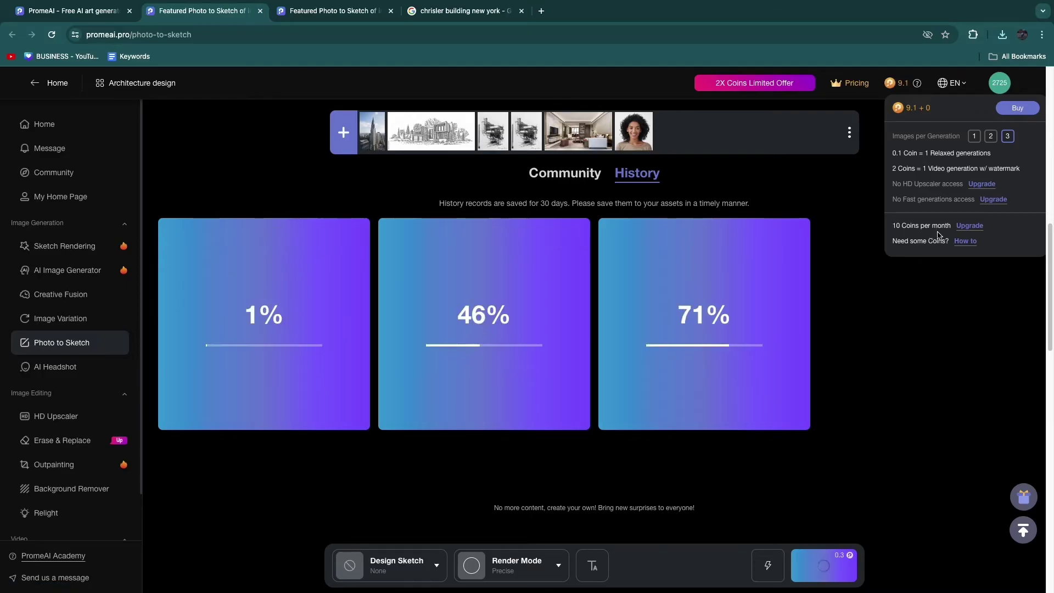
Step: Compare the darkest Chrysler Building line drawing with the source photo, using both the side-by-side and slider views
{"action": "key", "text": "ctrl+4"}
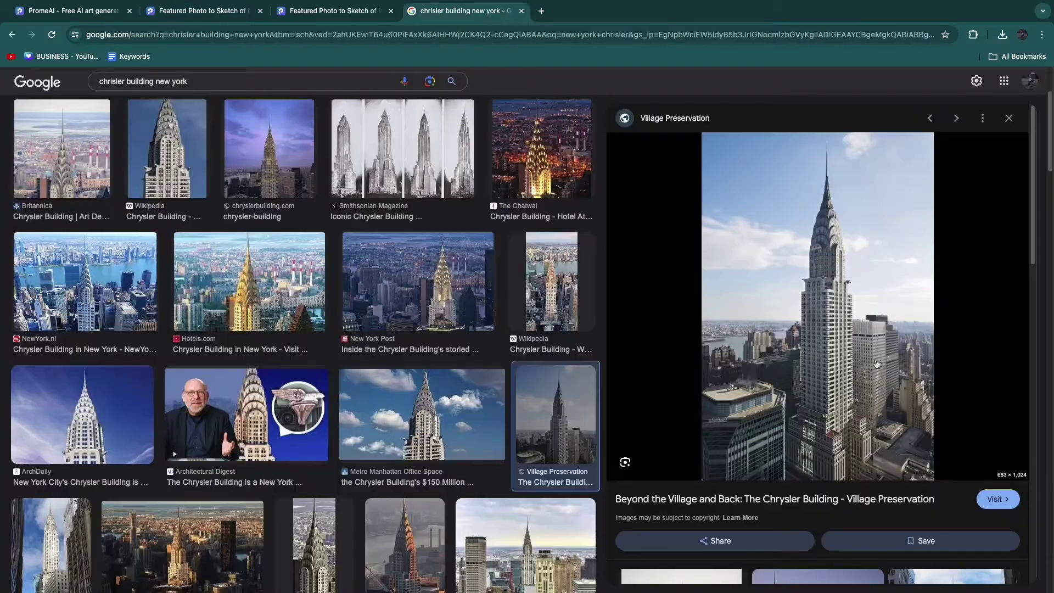
{"action": "key", "text": "ctrl+2"}
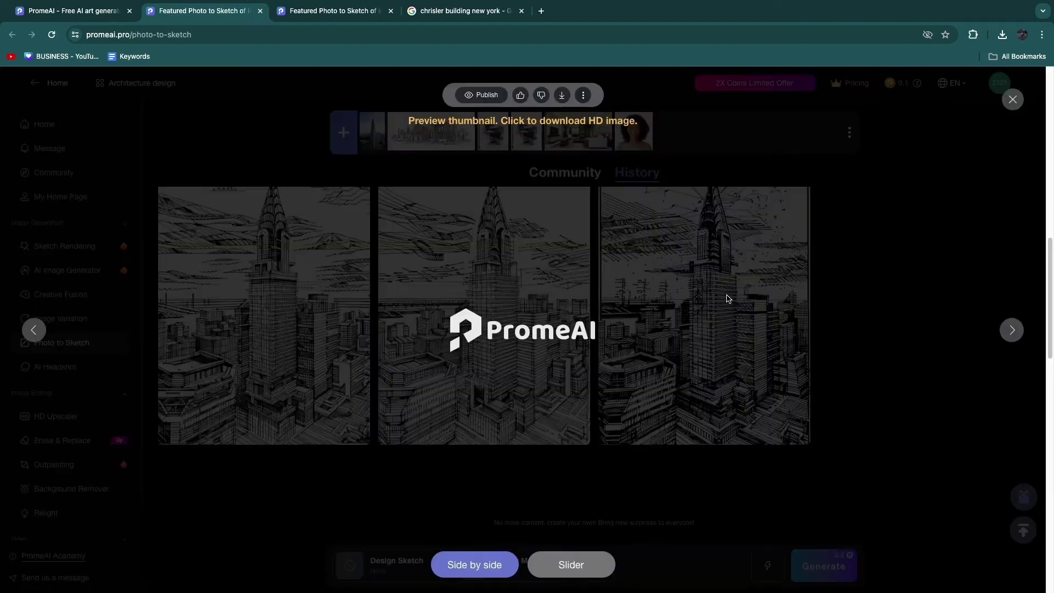
{"action": "left_click", "coordinate": [727, 300]}
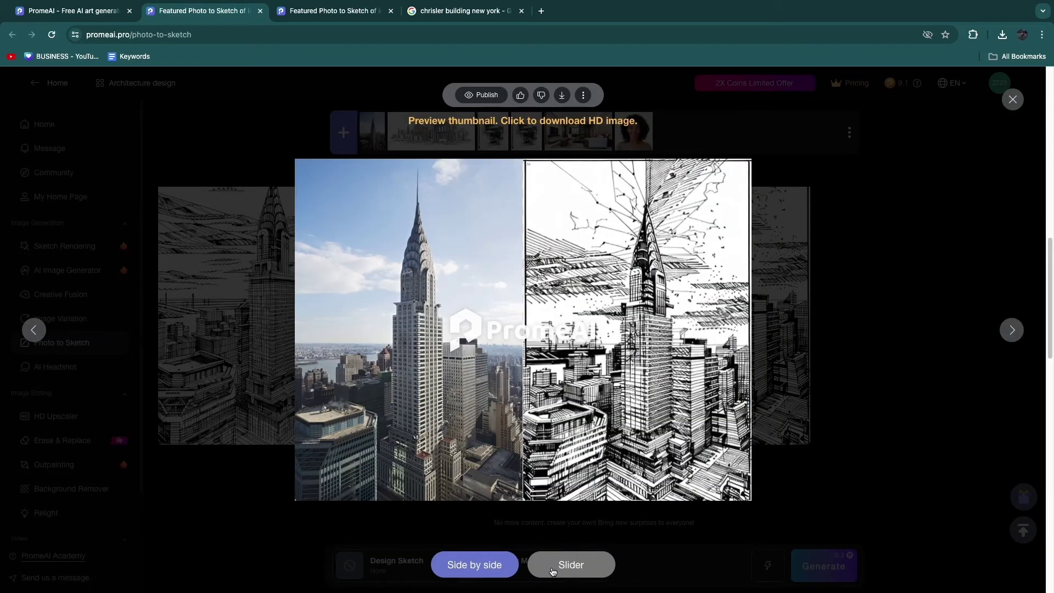
{"action": "left_click", "coordinate": [553, 571]}
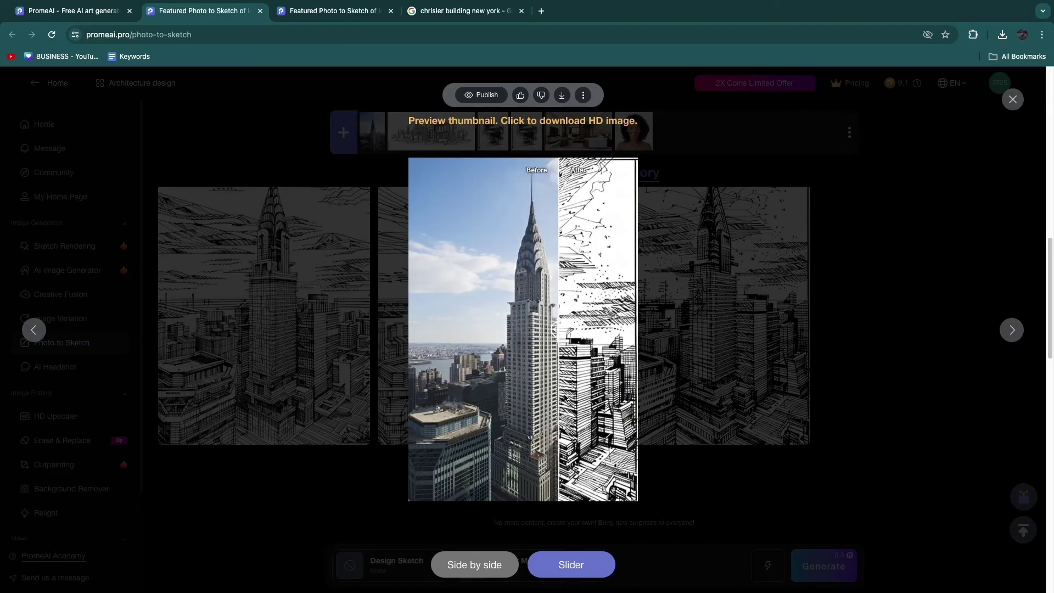
{"action": "left_click", "coordinate": [530, 517]}
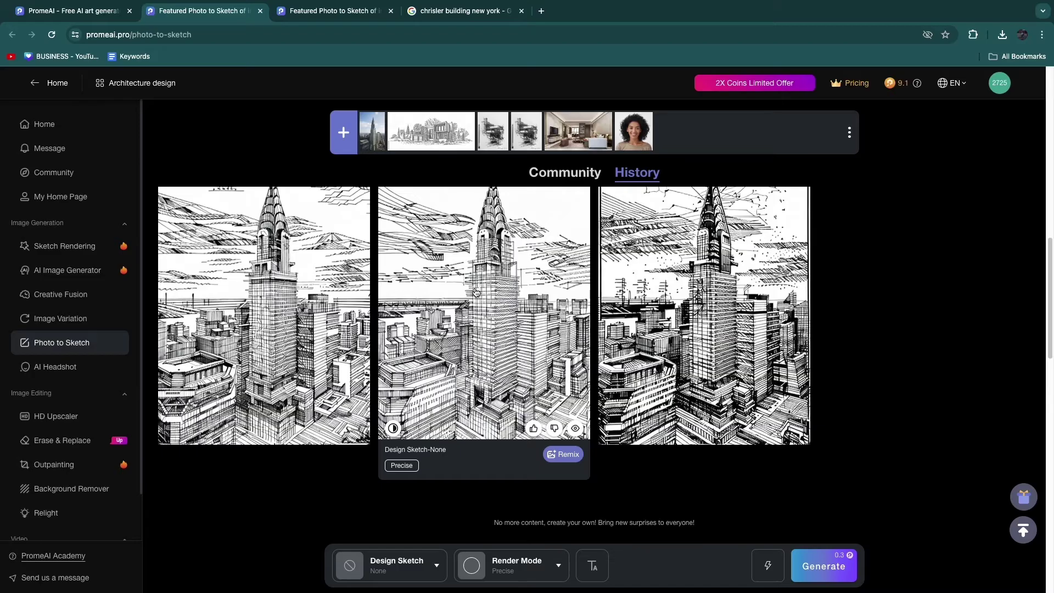
Step: Save the first generated Chrysler Building line drawing to Downloads under its default file name
{"action": "right_click", "coordinate": [258, 327]}
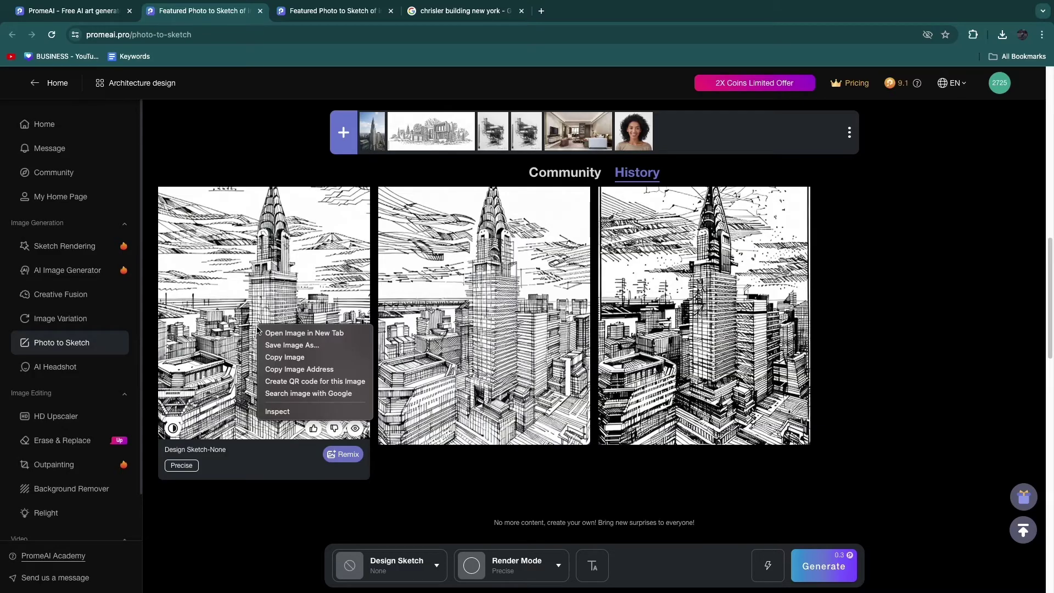
{"action": "left_click", "coordinate": [292, 346]}
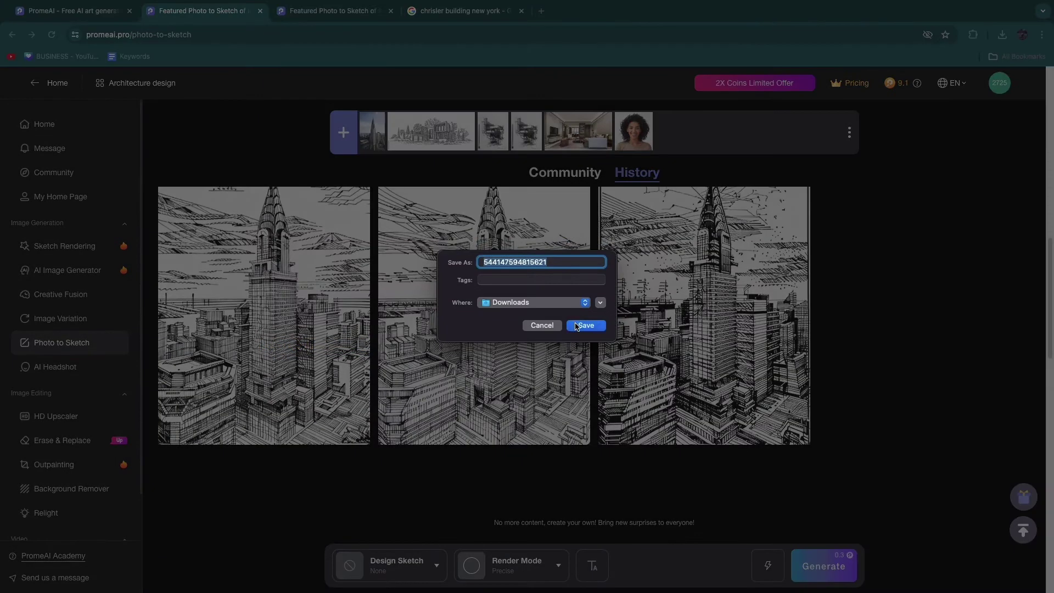
{"action": "left_click", "coordinate": [585, 326]}
Step: Switch to Sketch Rendering and upload the line drawing 544147594815621.jpeg from Downloads
{"action": "left_click", "coordinate": [77, 245]}
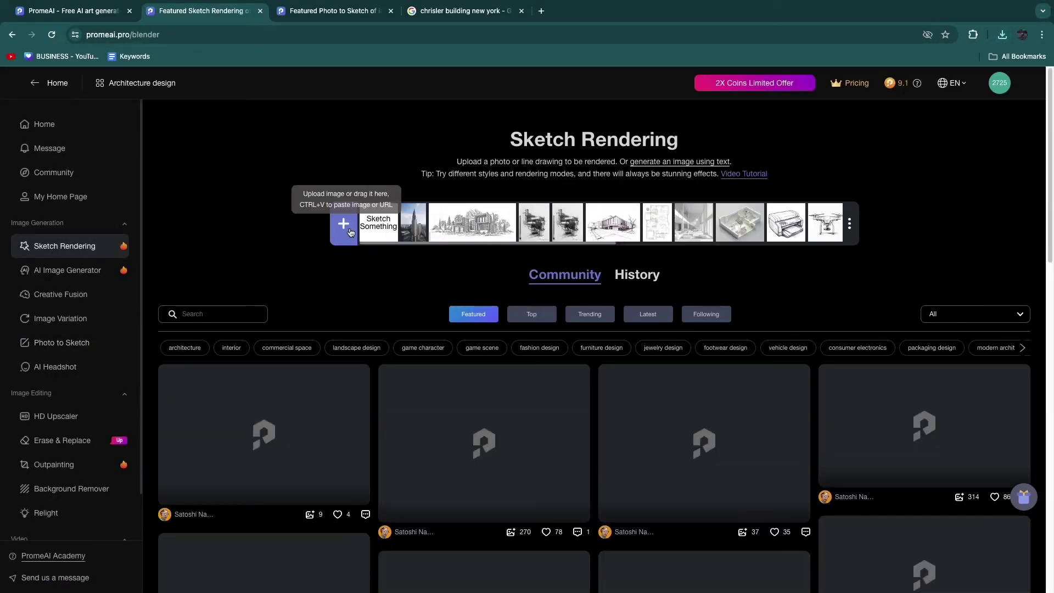
{"action": "left_click", "coordinate": [345, 225]}
{"action": "left_click", "coordinate": [470, 222]}
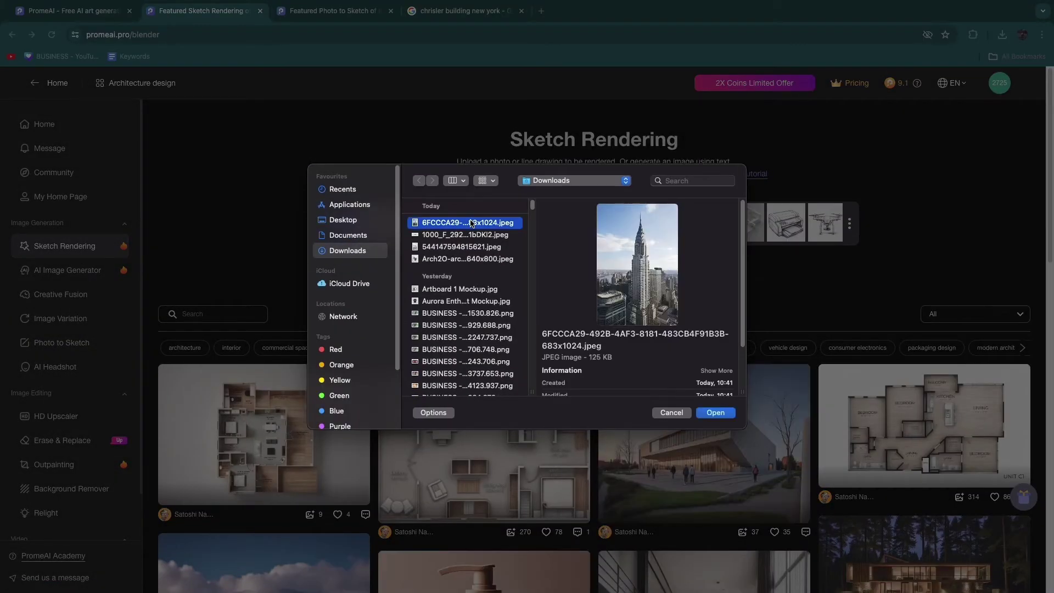
{"action": "left_click", "coordinate": [462, 235]}
{"action": "left_click", "coordinate": [461, 247]}
{"action": "left_click", "coordinate": [454, 222]}
{"action": "left_click", "coordinate": [440, 249]}
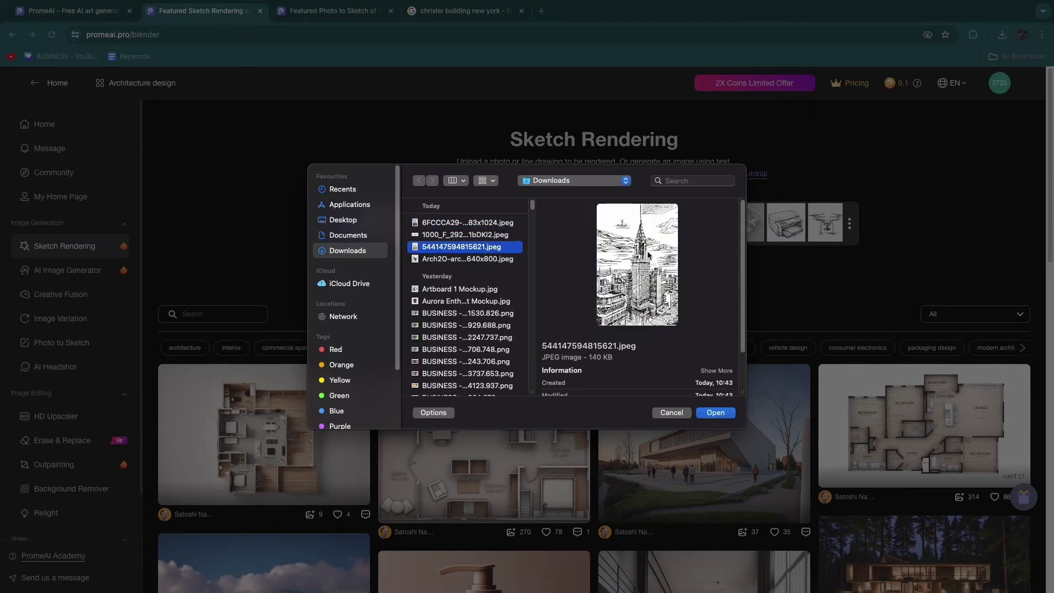
{"action": "left_click", "coordinate": [715, 412]}
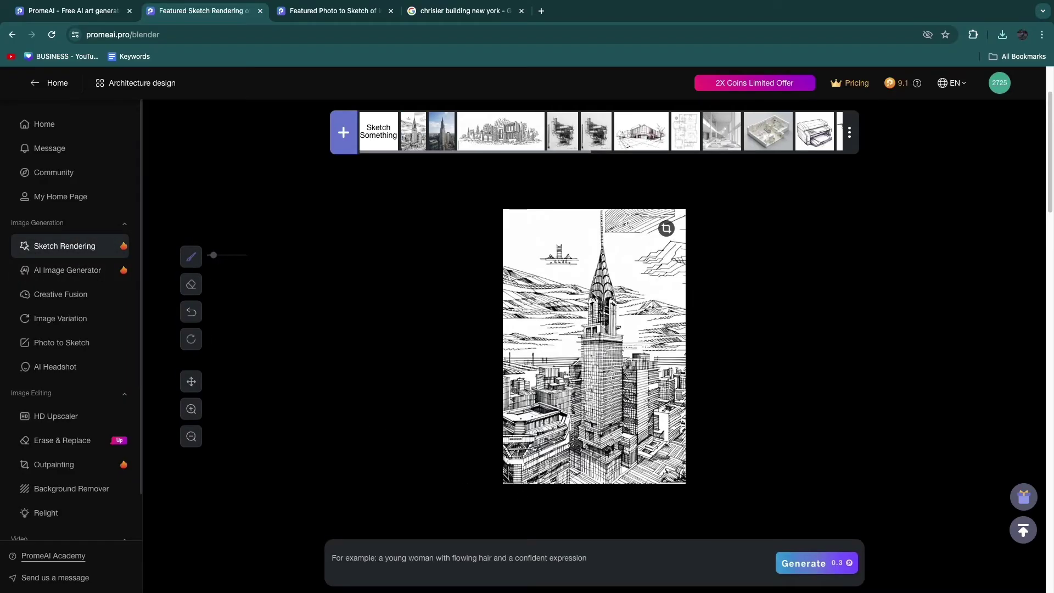
Step: Generate realistic renderings of the Chrysler Building line drawing and compare them with the sketch and the original Google Images photo
{"action": "left_click", "coordinate": [801, 564]}
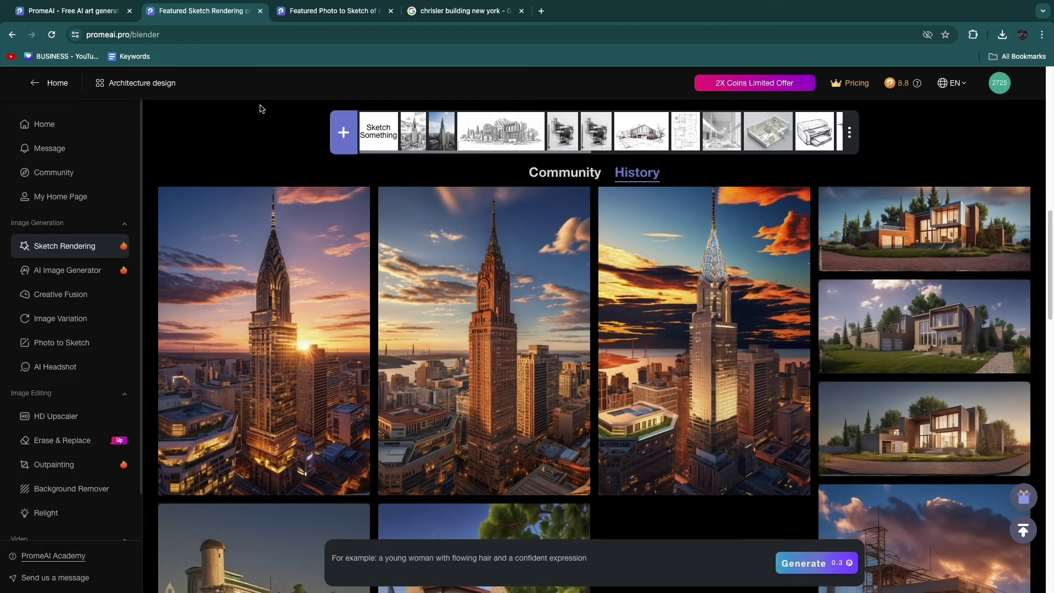
{"action": "left_click", "coordinate": [444, 13]}
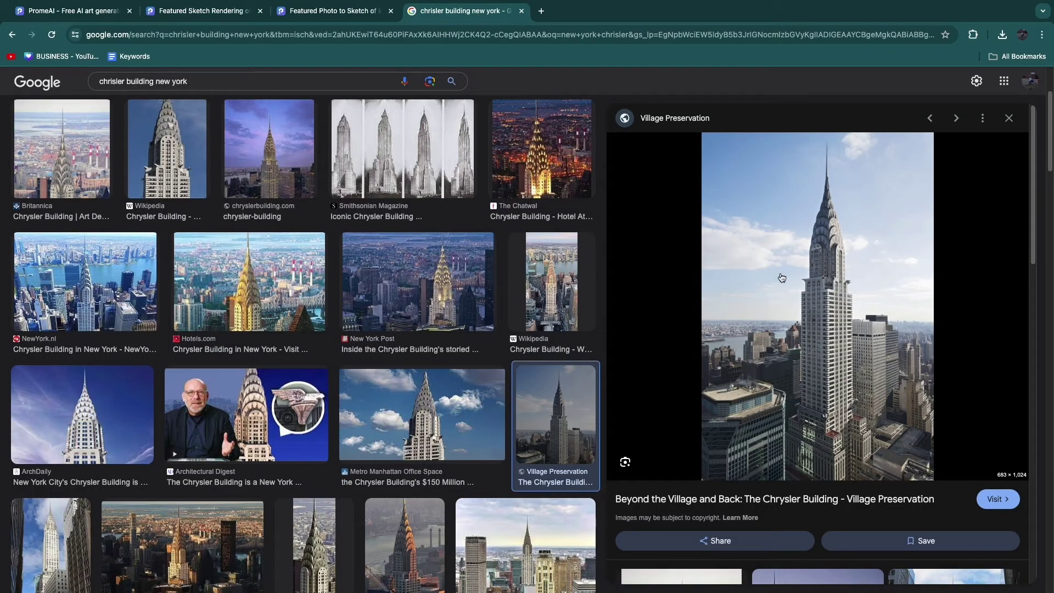
{"action": "left_click", "coordinate": [193, 11]}
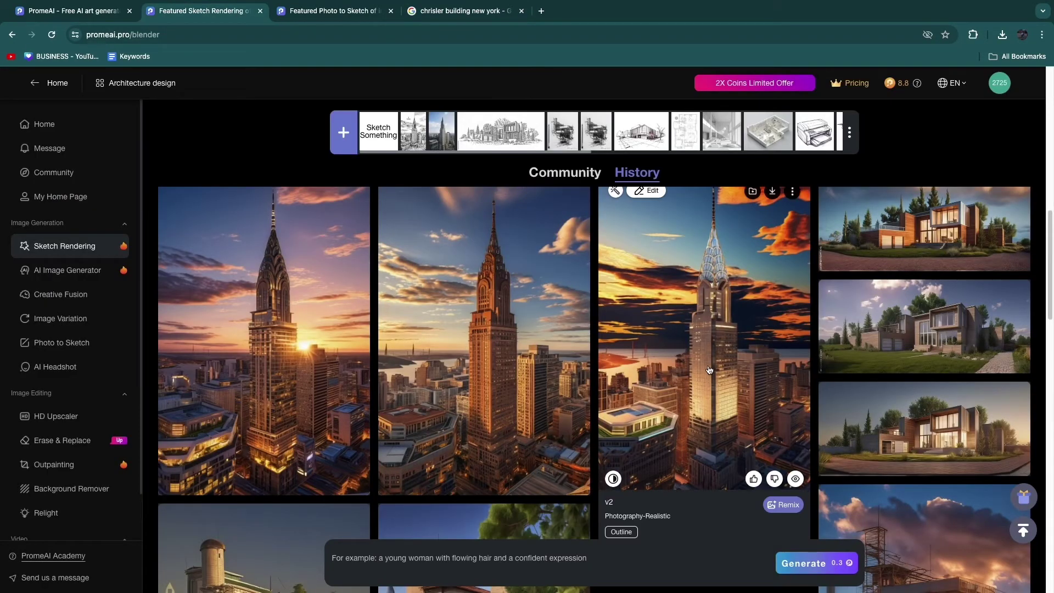
{"action": "left_click", "coordinate": [481, 351]}
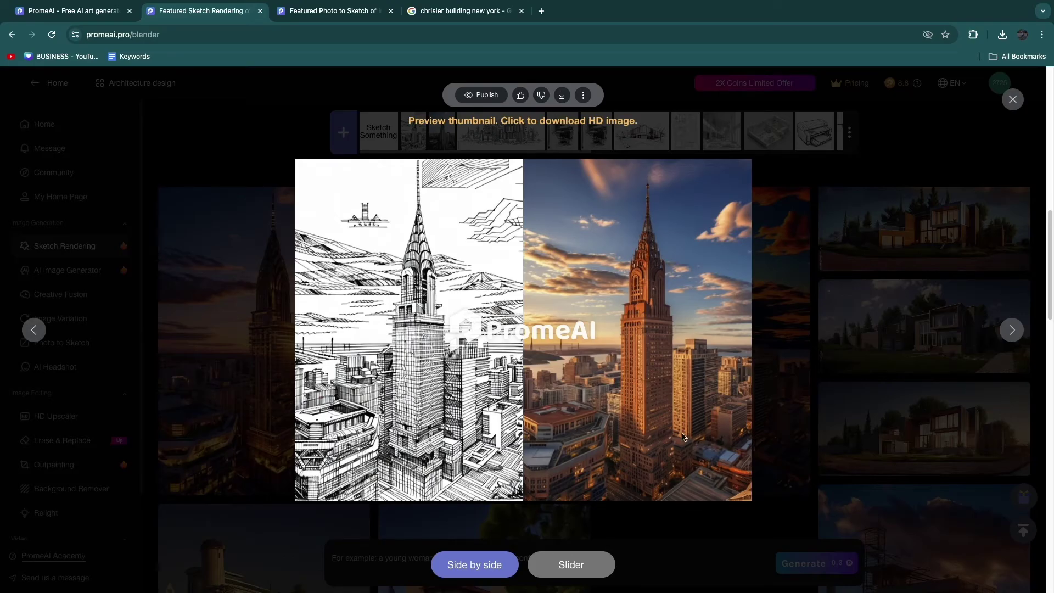
{"action": "left_click", "coordinate": [983, 321]}
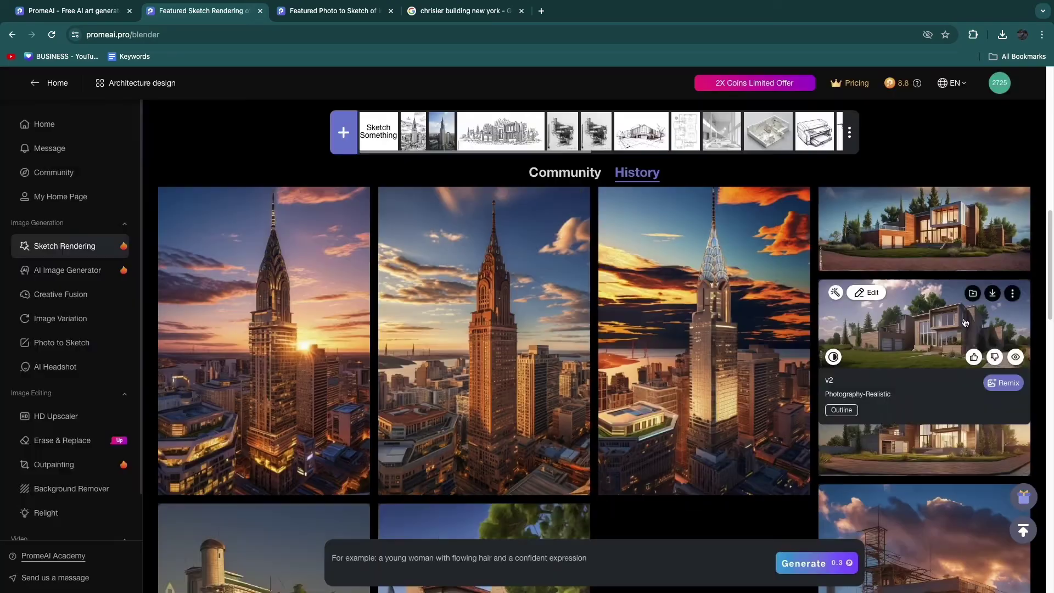
{"action": "left_click", "coordinate": [471, 12]}
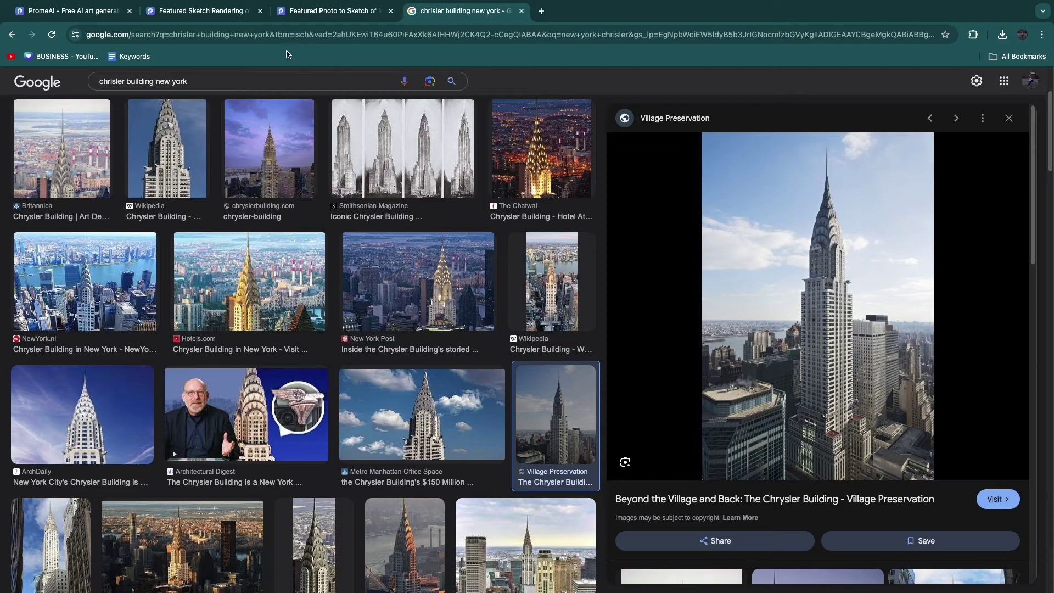
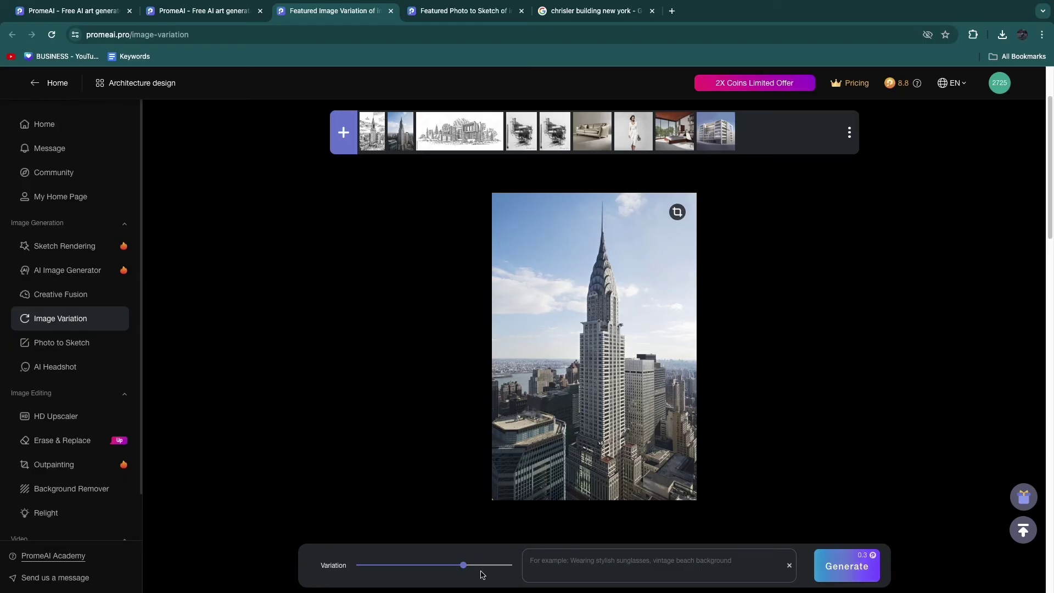
Step: Lower the Variation strength slightly and generate image variations of the Chrysler Building photo
{"action": "mouse_move", "coordinate": [464, 566]}
{"action": "left_mouse_down"}
{"action": "mouse_move", "coordinate": [389, 568]}
{"action": "mouse_move", "coordinate": [454, 567]}
{"action": "left_mouse_up"}
{"action": "left_click", "coordinate": [860, 563]}
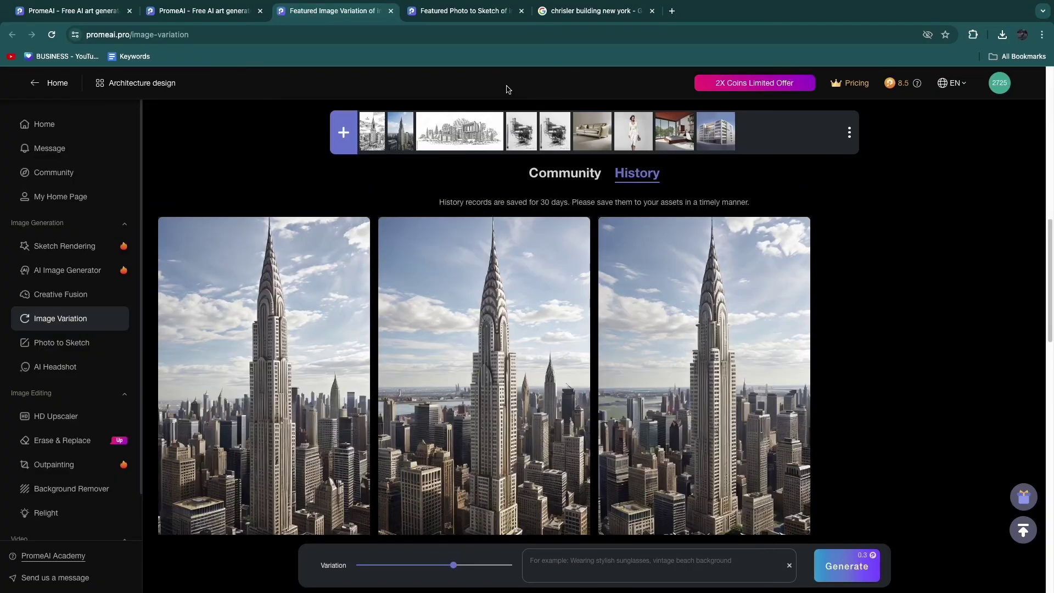
Step: Compare the second and first generated variations with the original Chrysler Building photo in the slider view
{"action": "mouse_move", "coordinate": [464, 306]}
{"action": "left_click", "coordinate": [500, 326]}
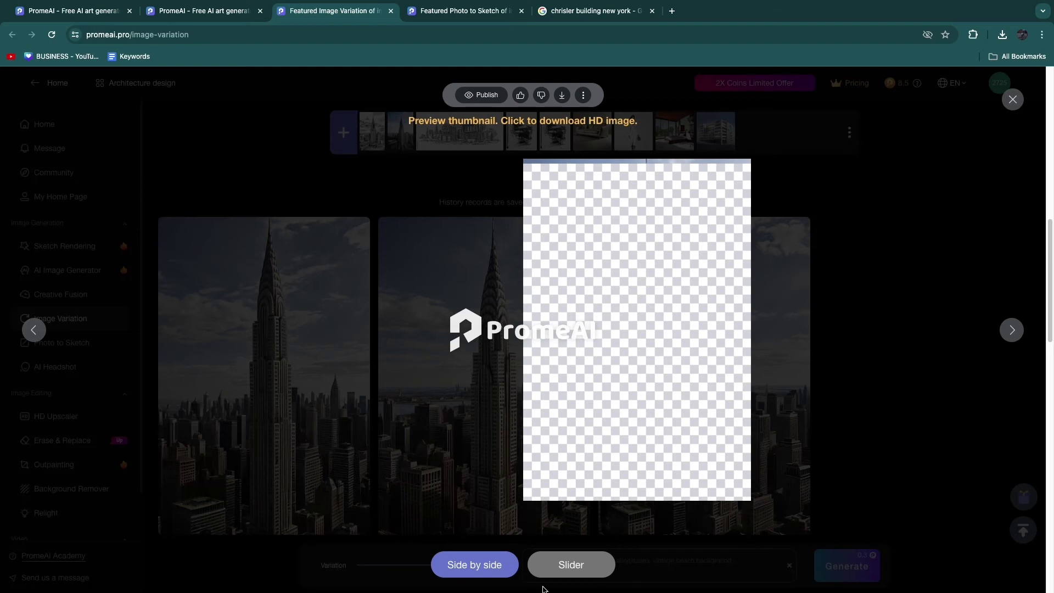
{"action": "left_click", "coordinate": [566, 565]}
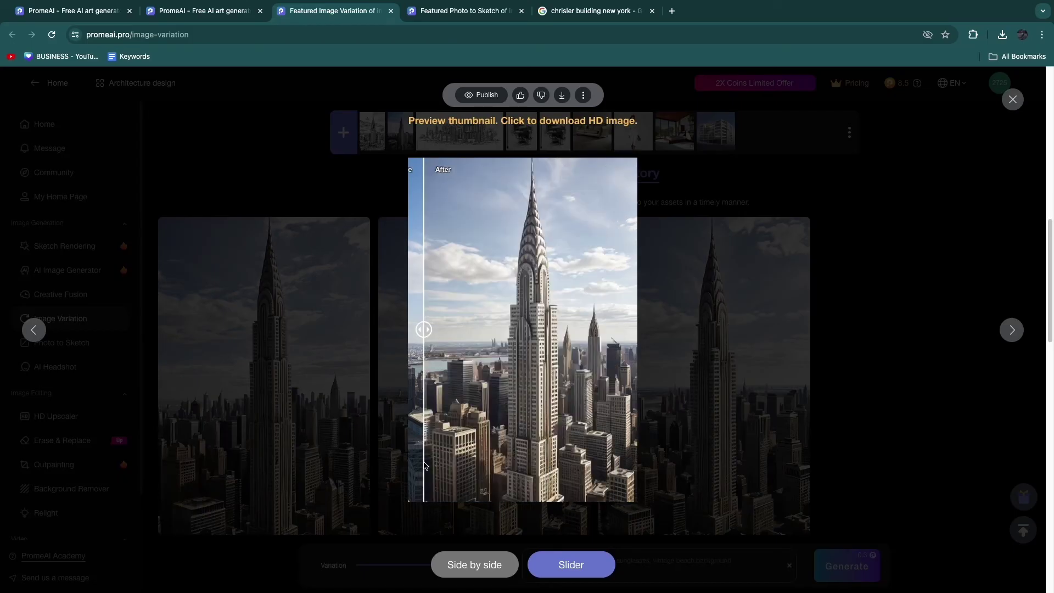
{"action": "key", "text": "Escape"}
{"action": "left_click", "coordinate": [266, 433]}
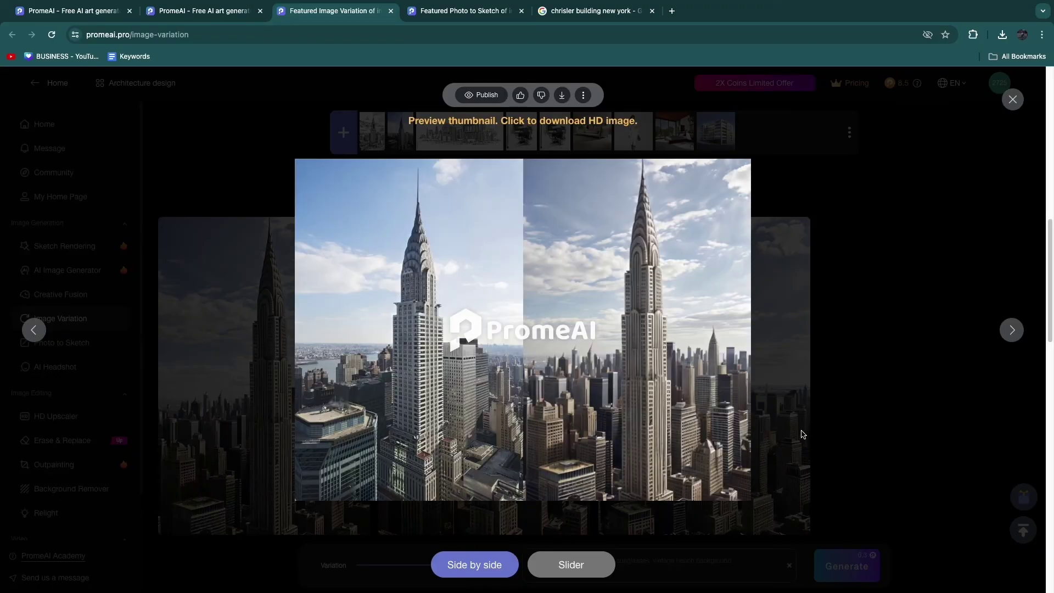
{"action": "left_click", "coordinate": [574, 567]}
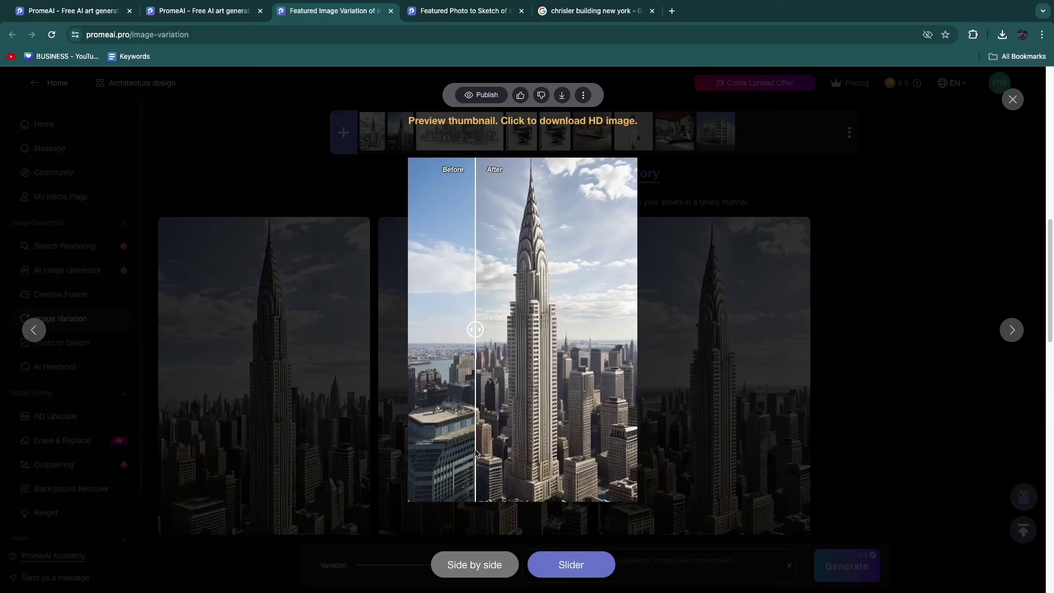
Step: View the before-and-after details of the featured apartment floor plan in the Sketch Rendering community gallery
{"action": "left_click", "coordinate": [64, 245]}
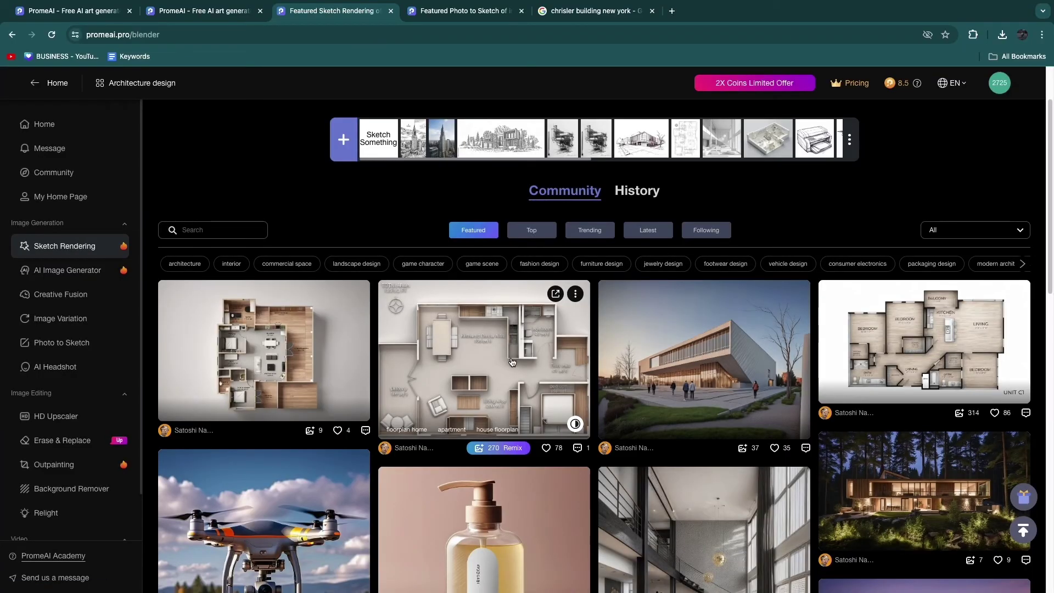
{"action": "left_click", "coordinate": [512, 362]}
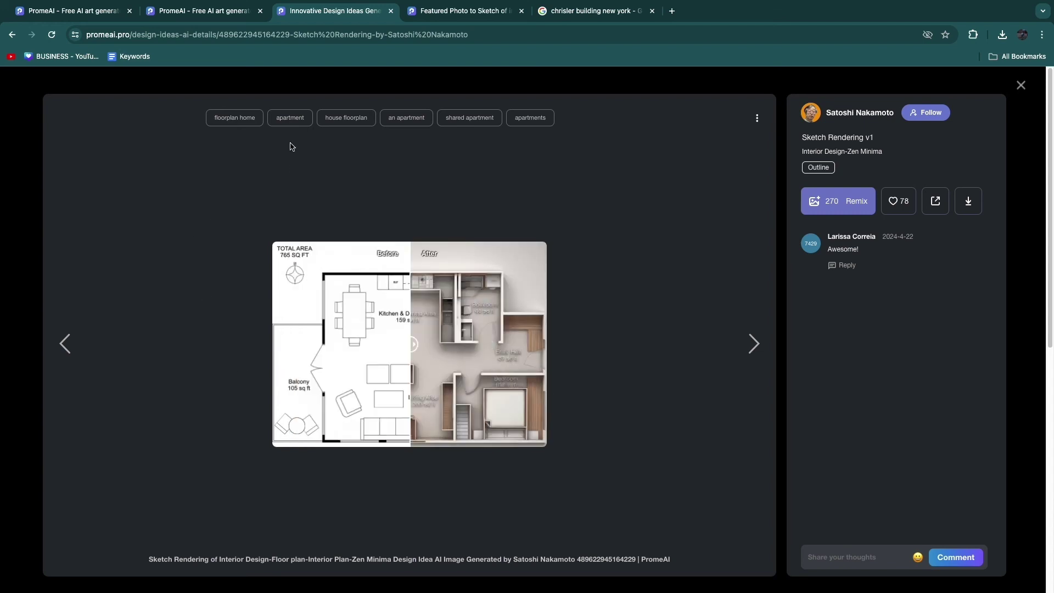
{"action": "left_click", "coordinate": [988, 74]}
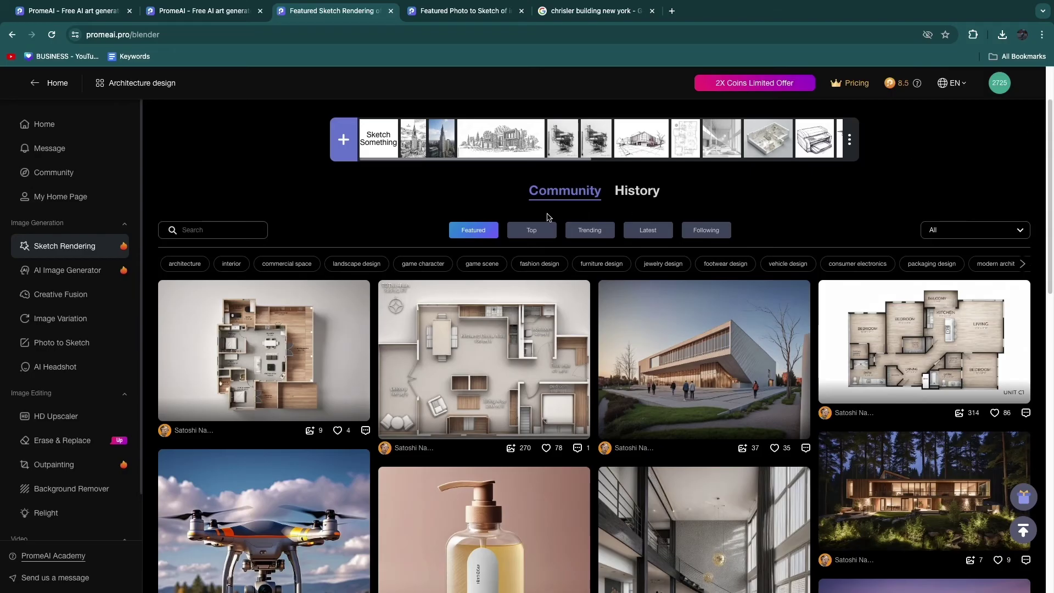
Step: Load the featured double-height loft living room from the community gallery as the Sketch Rendering source image
{"action": "scroll", "coordinate": [386, 193], "scroll_direction": "down", "scroll_amount": 4}
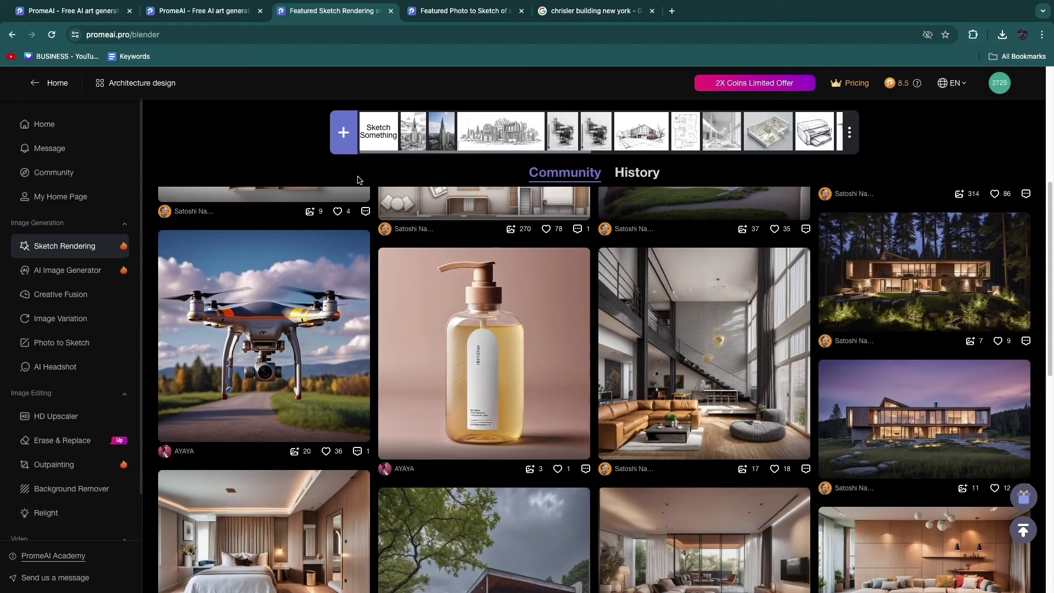
{"action": "scroll", "coordinate": [358, 179], "scroll_direction": "down", "scroll_amount": 1}
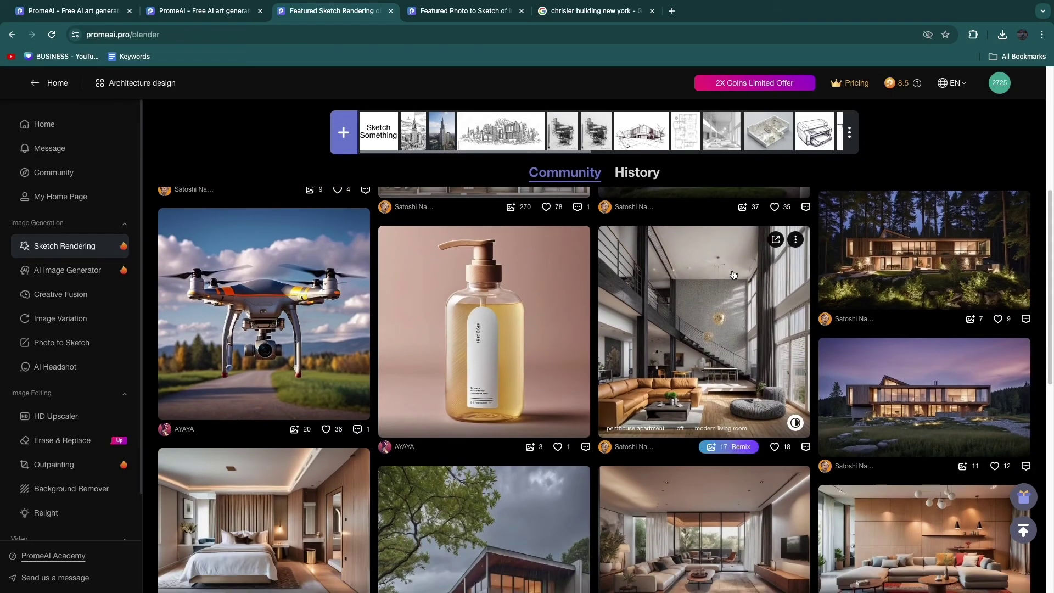
{"action": "left_click", "coordinate": [708, 296]}
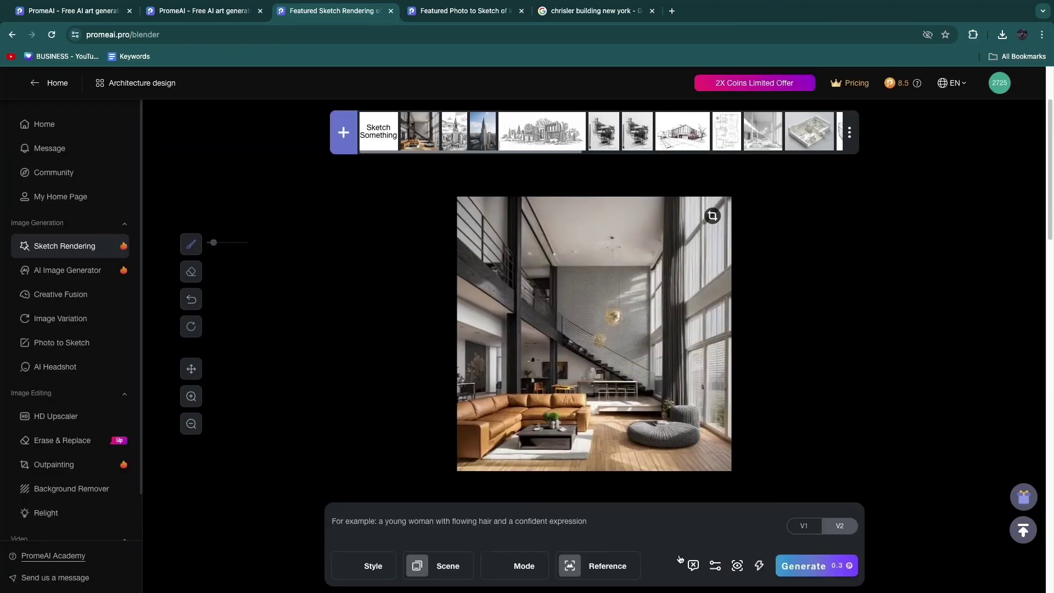
Step: Return to the PromeAI home page and look over the Image Generation tools, including Creative Fusion
{"action": "key", "text": "alt+Left"}
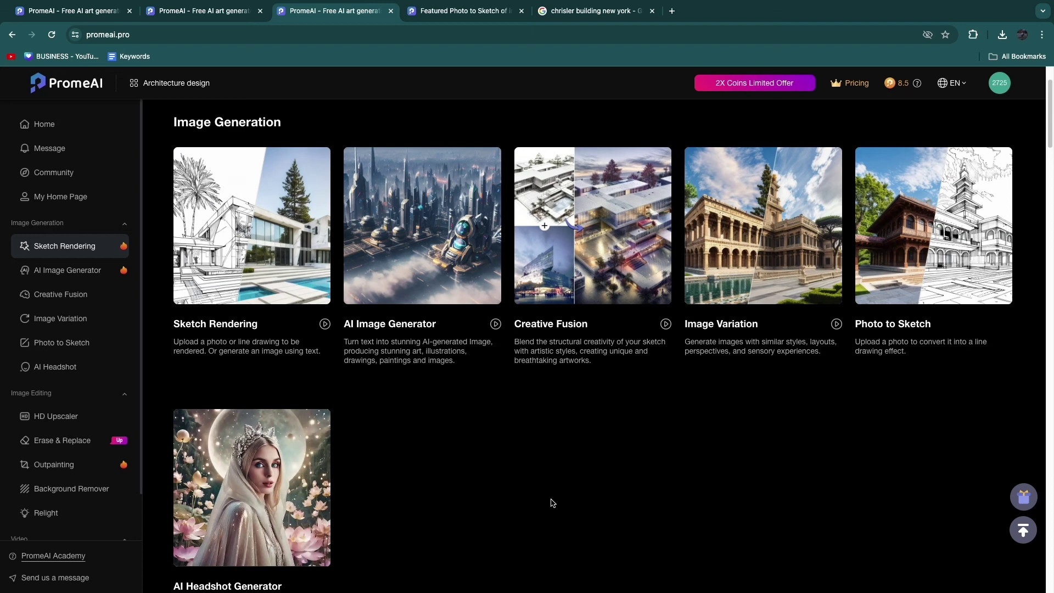
{"action": "mouse_move", "coordinate": [556, 231]}
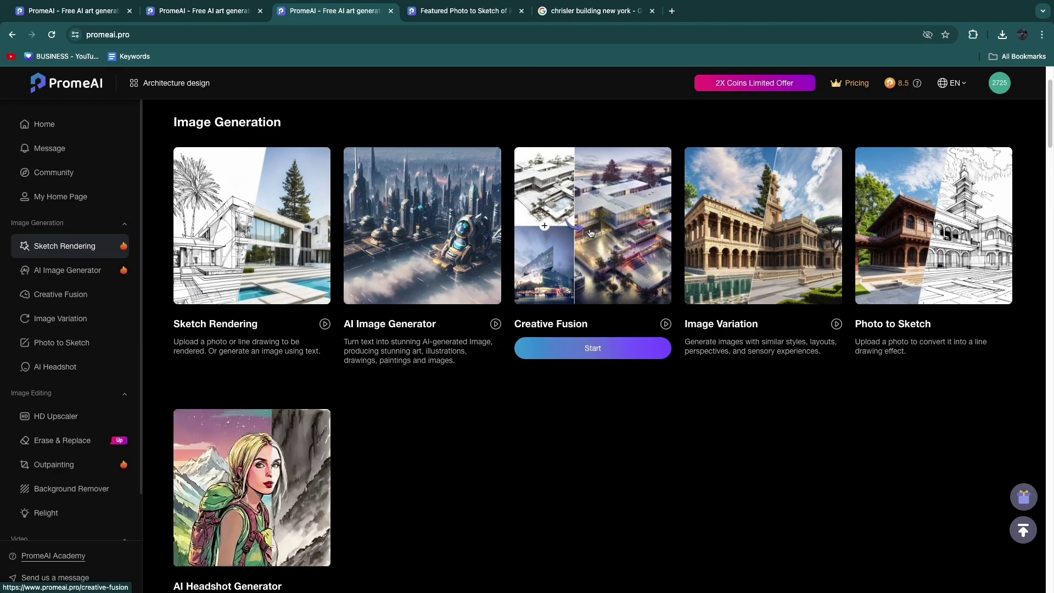
{"action": "scroll", "coordinate": [329, 141], "scroll_direction": "up", "scroll_amount": 2}
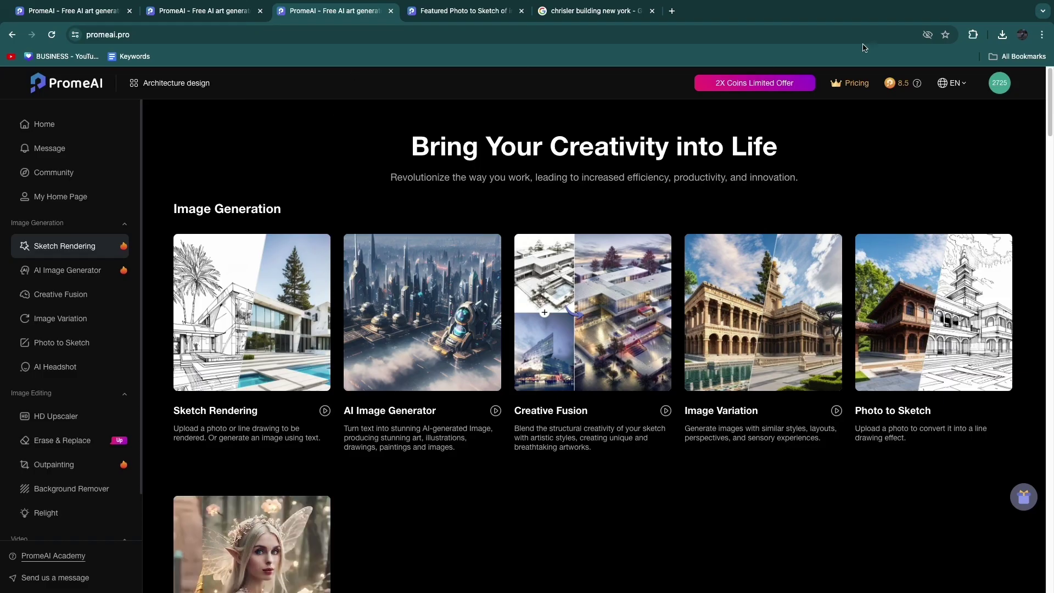
Step: Open the membership pricing and compare the monthly Free, Base, Standard and Pro plans
{"action": "left_click", "coordinate": [851, 83]}
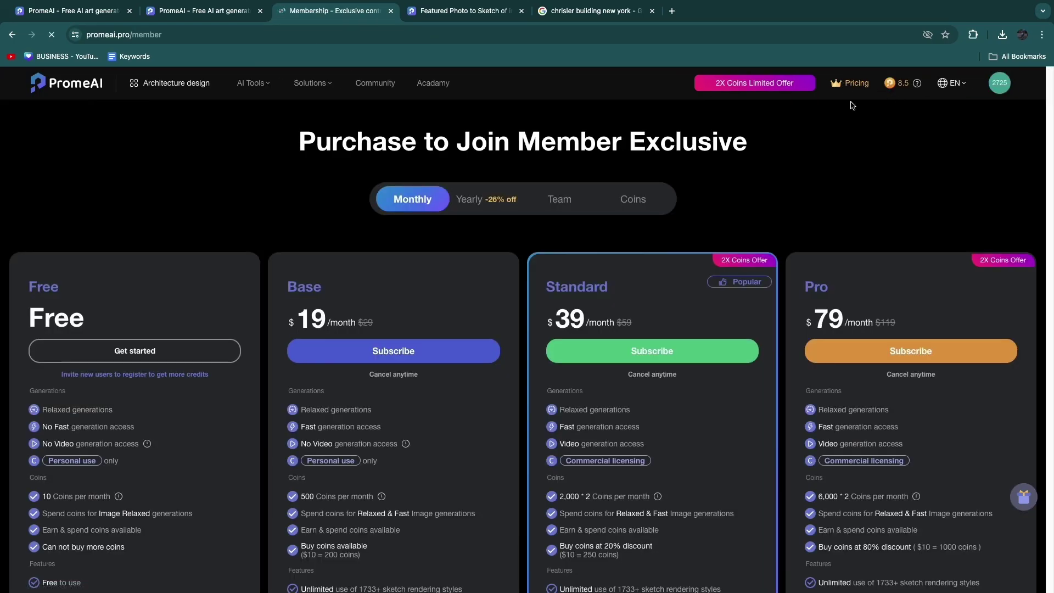
{"action": "scroll", "coordinate": [343, 226], "scroll_direction": "down", "scroll_amount": 1}
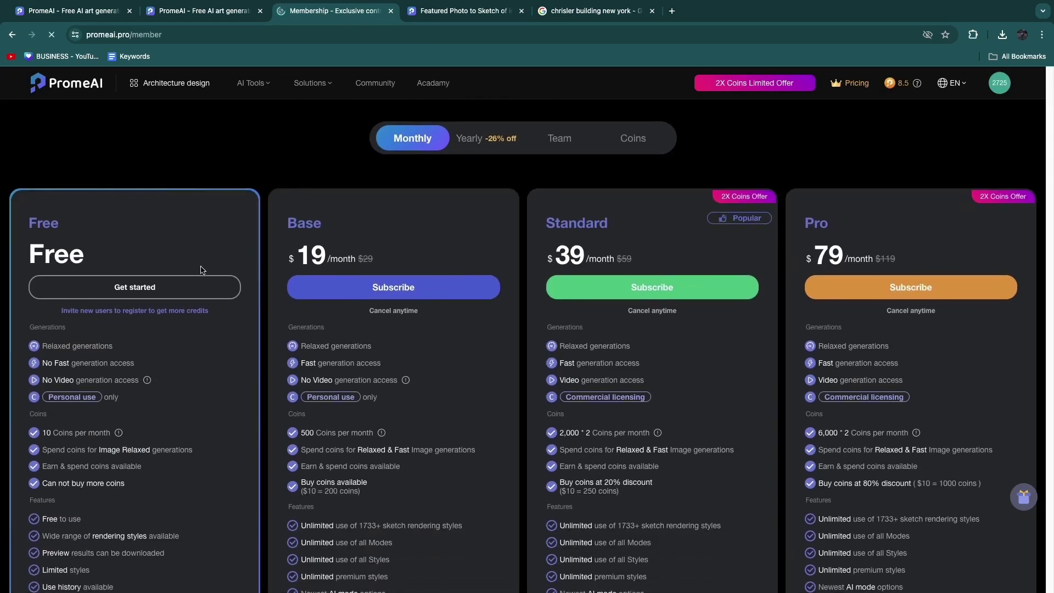
{"action": "scroll", "coordinate": [448, 358], "scroll_direction": "down", "scroll_amount": 1}
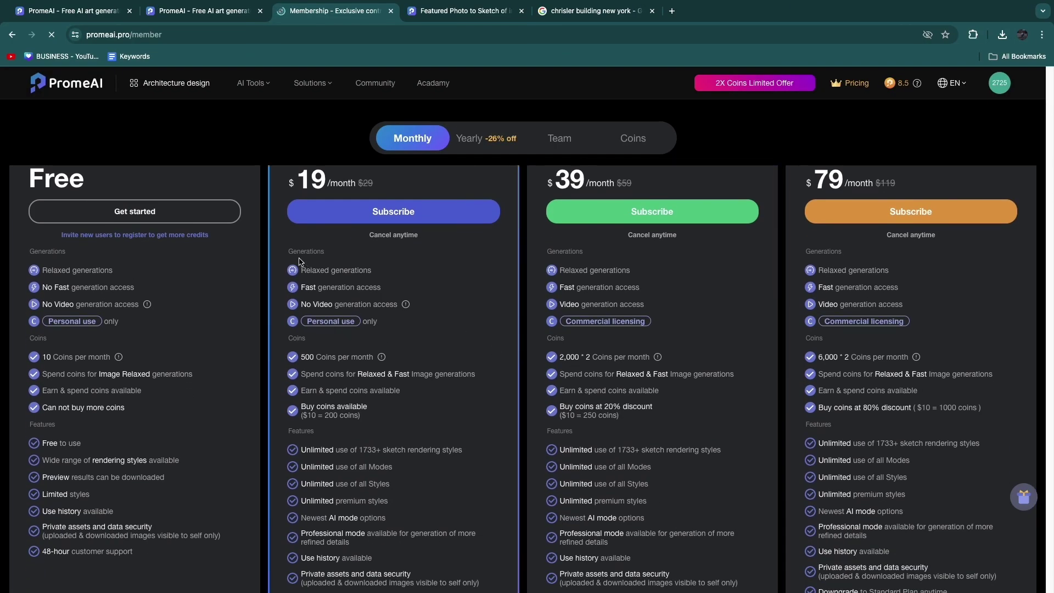
{"action": "scroll", "coordinate": [382, 202], "scroll_direction": "up", "scroll_amount": 2}
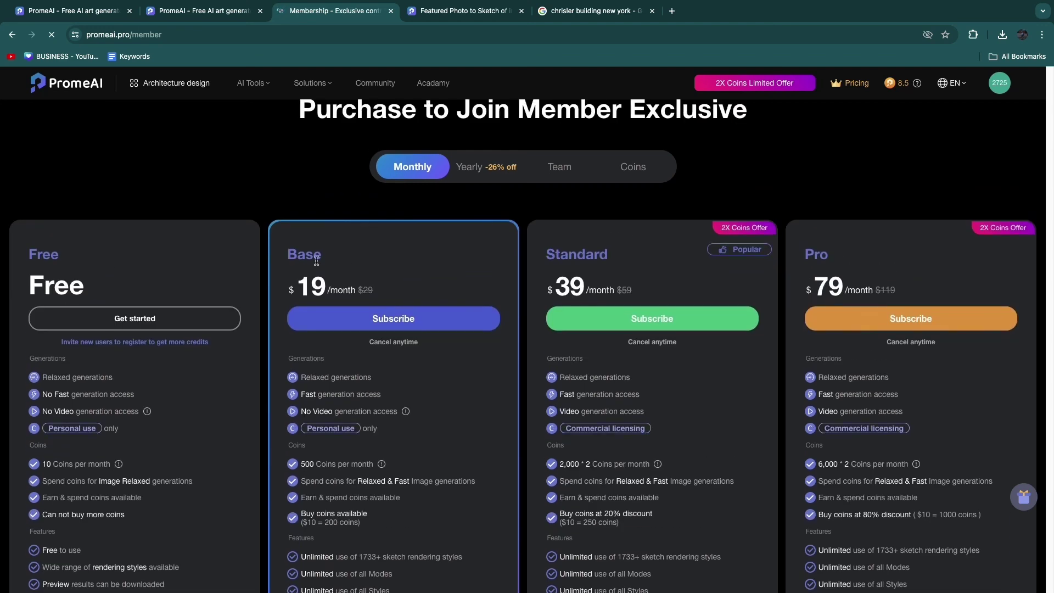
{"action": "scroll", "coordinate": [386, 466], "scroll_direction": "down", "scroll_amount": 2}
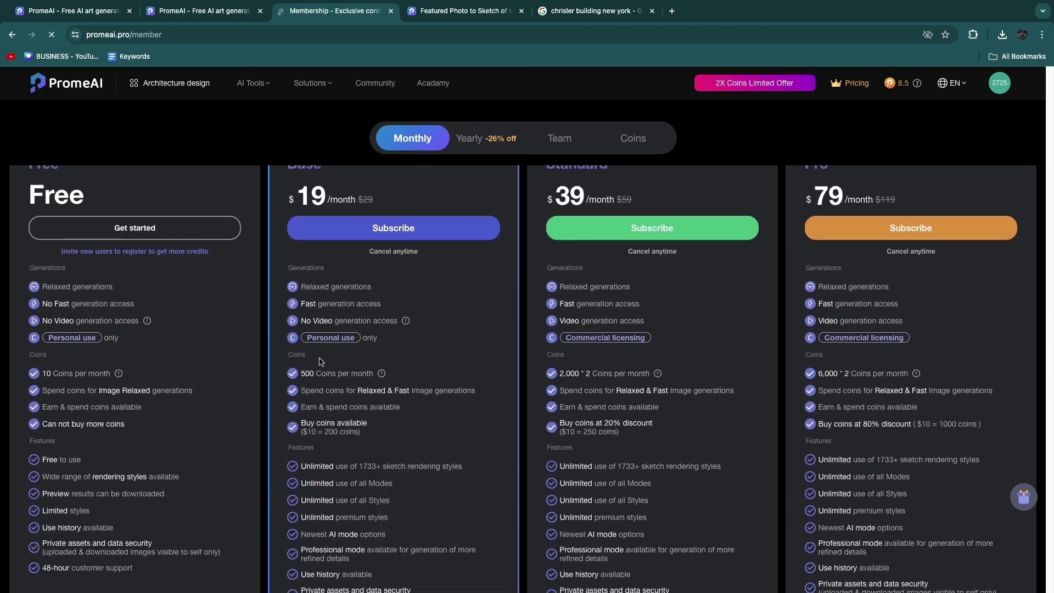
{"action": "scroll", "coordinate": [384, 385], "scroll_direction": "up", "scroll_amount": 2}
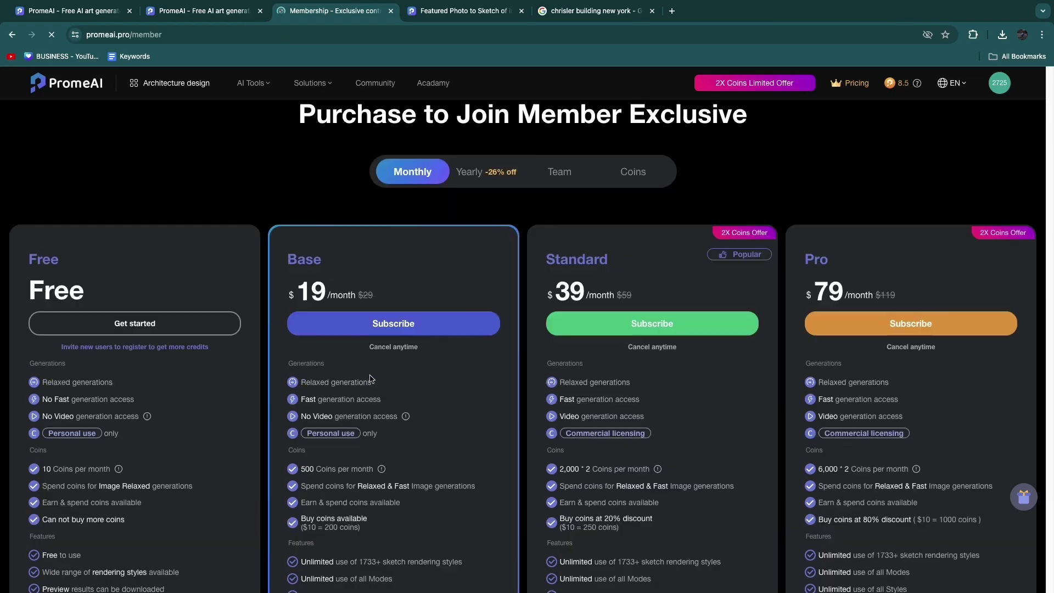